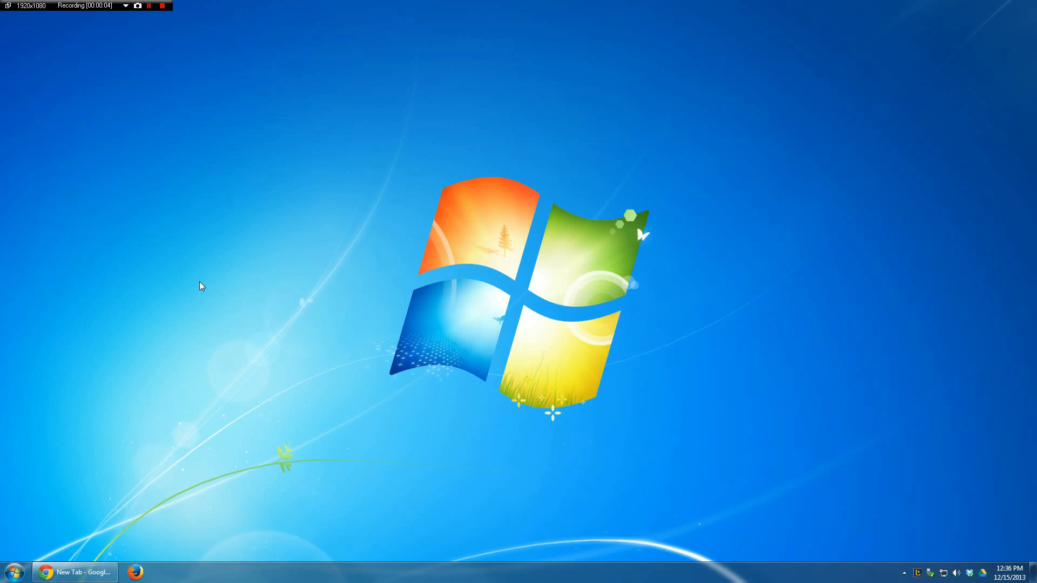
Step: Browse the C: drive's Users folder plus the My Documents, Downloads and Dropbox folders in Windows Explorer
{"action": "key", "text": "super+e"}
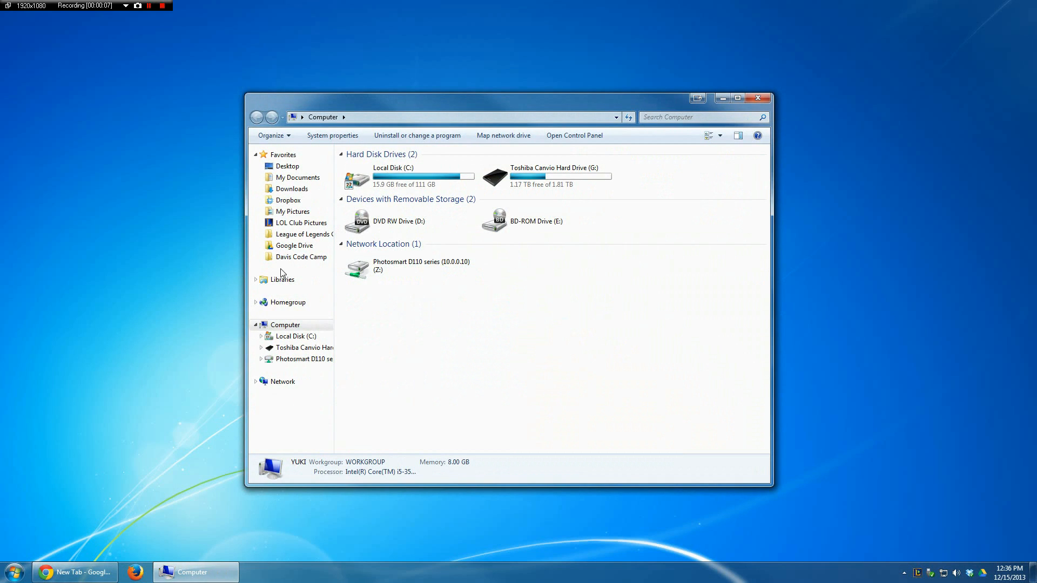
{"action": "left_click_drag", "start_coordinate": [491, 101], "coordinate": [502, 98]}
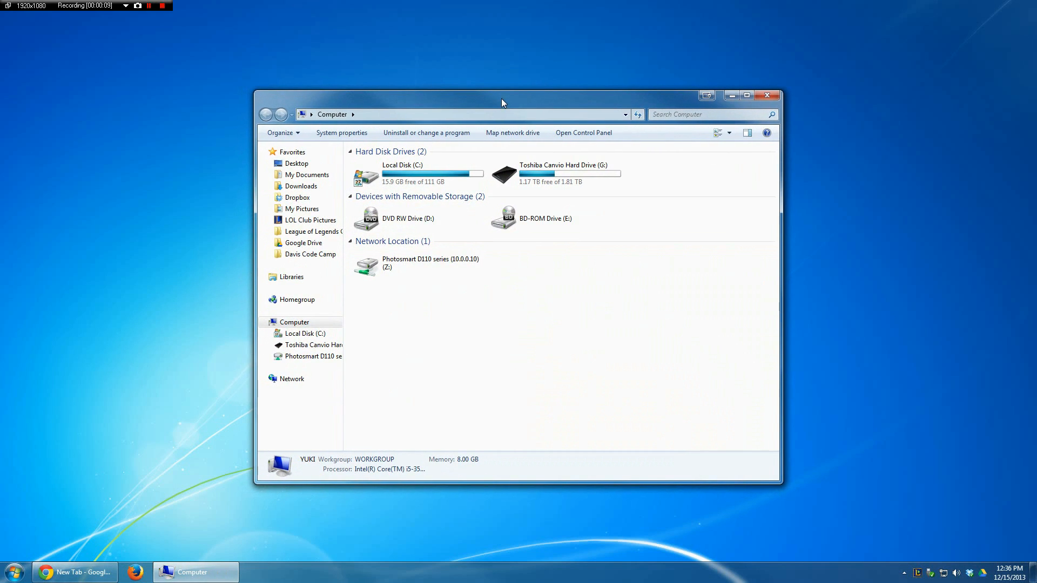
{"action": "double_click", "coordinate": [404, 173]}
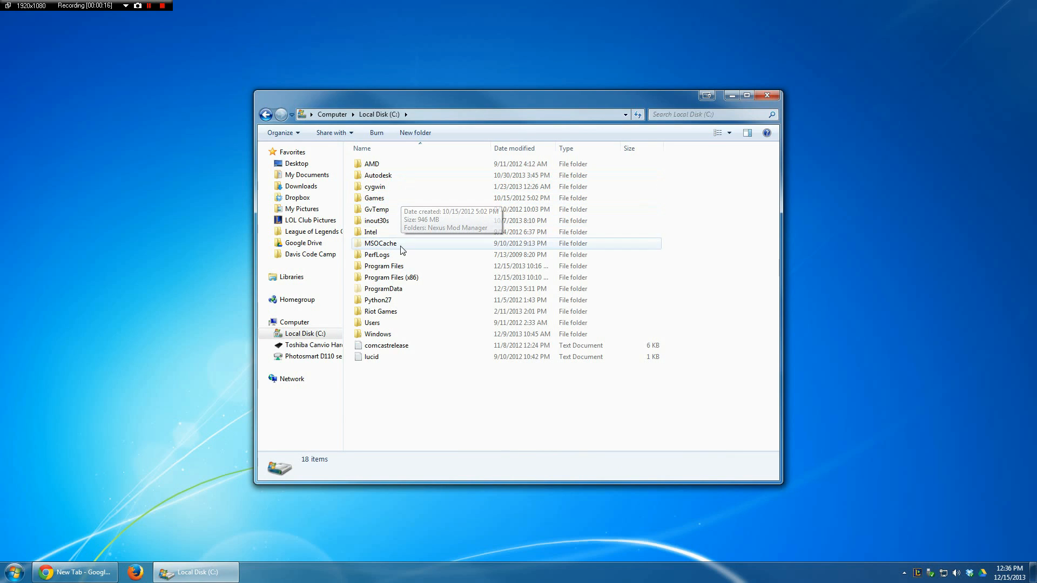
{"action": "double_click", "coordinate": [384, 325]}
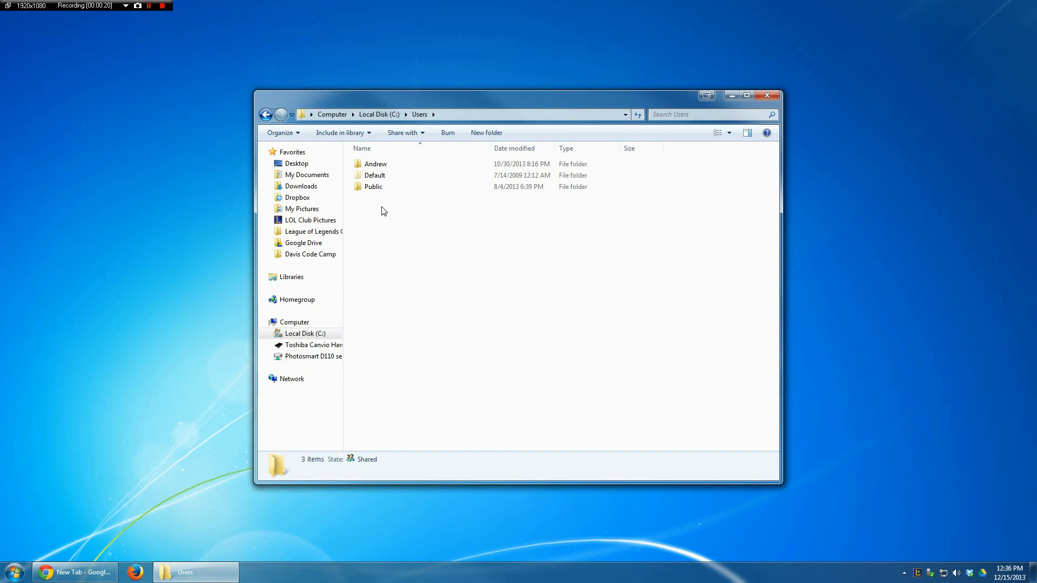
{"action": "left_click", "coordinate": [309, 177]}
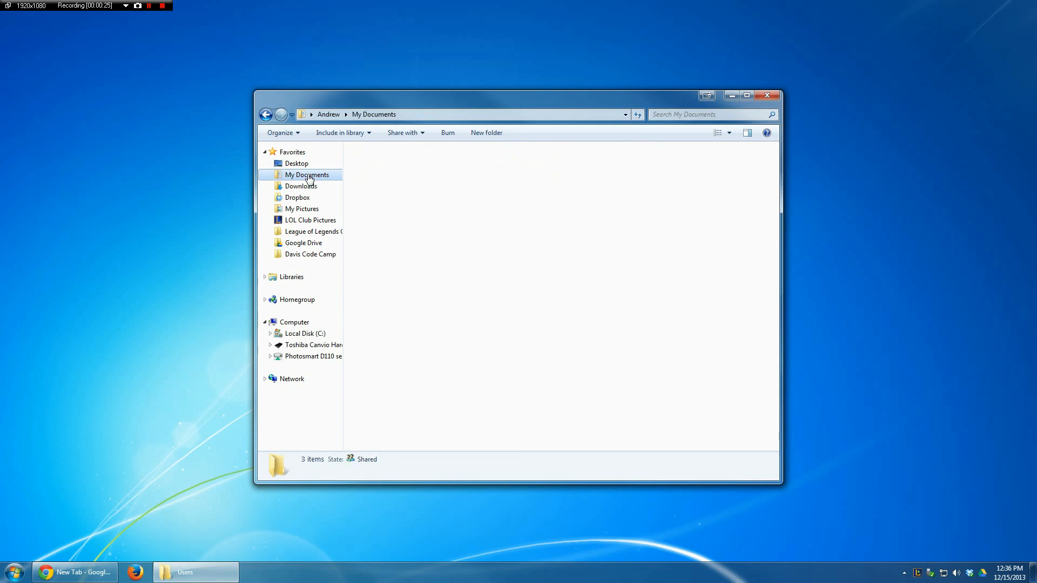
{"action": "left_click", "coordinate": [308, 189]}
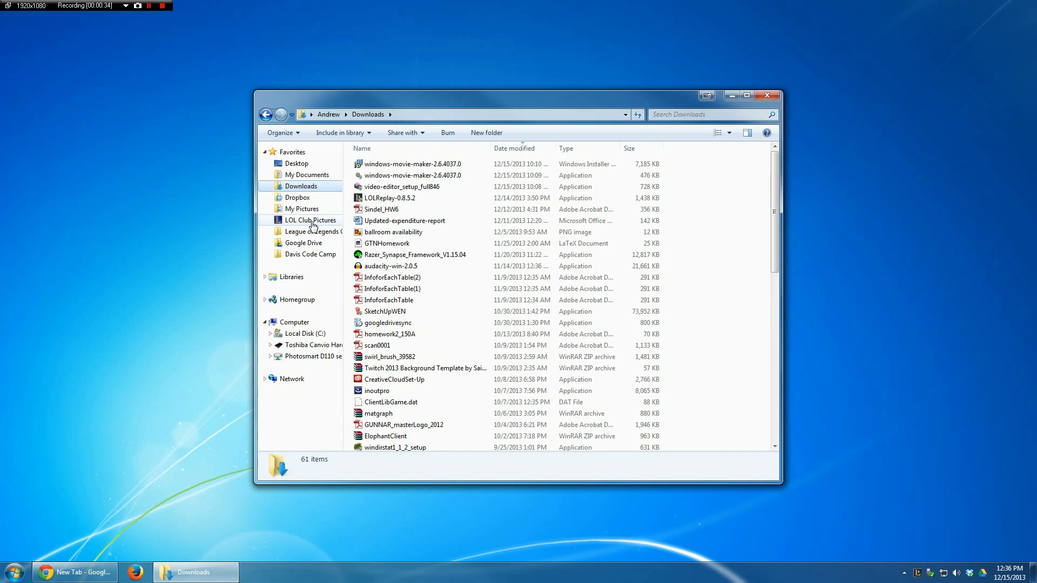
{"action": "left_click", "coordinate": [310, 198]}
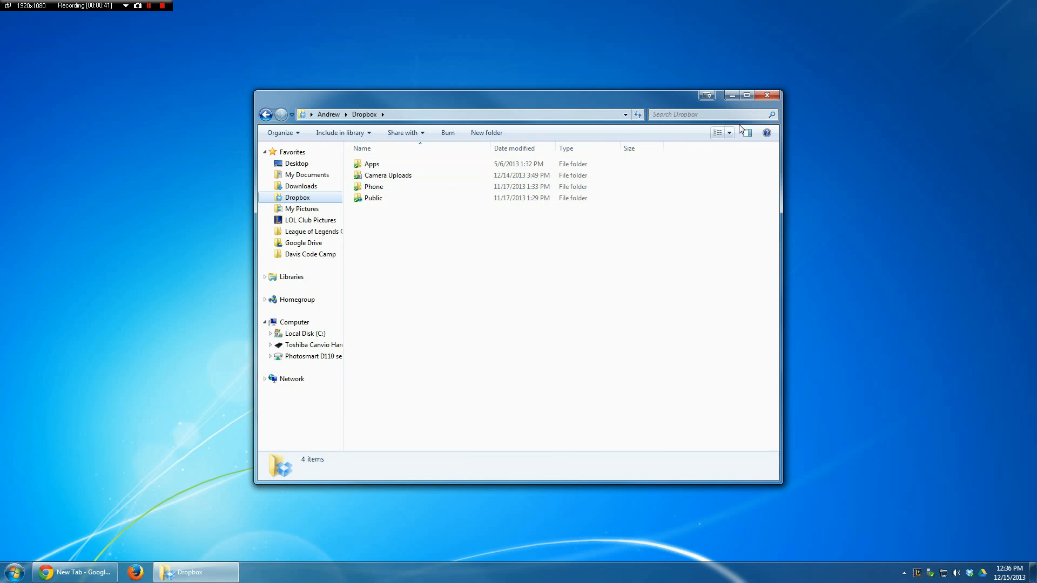
{"action": "left_click", "coordinate": [767, 95]}
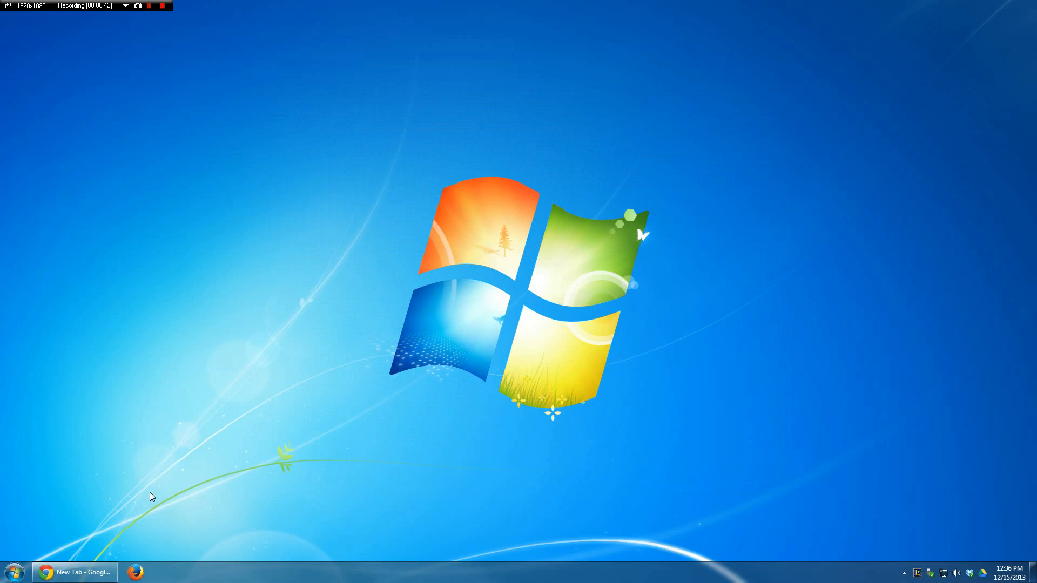
Step: Switch to Chrome, open ninite.com and request an installer containing only WinRAR
{"action": "left_click", "coordinate": [105, 574]}
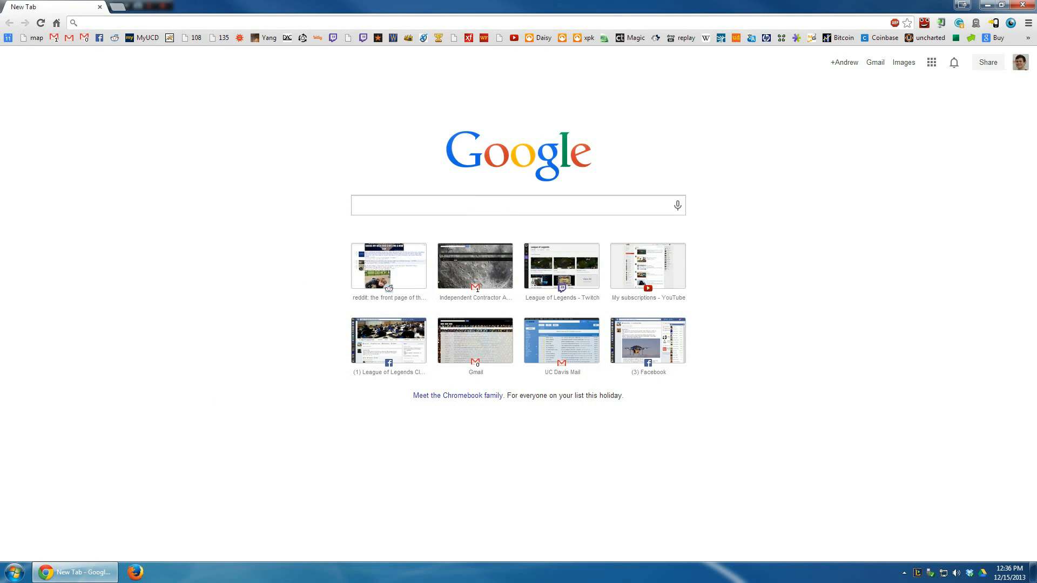
{"action": "type", "text": "ninite.com"}
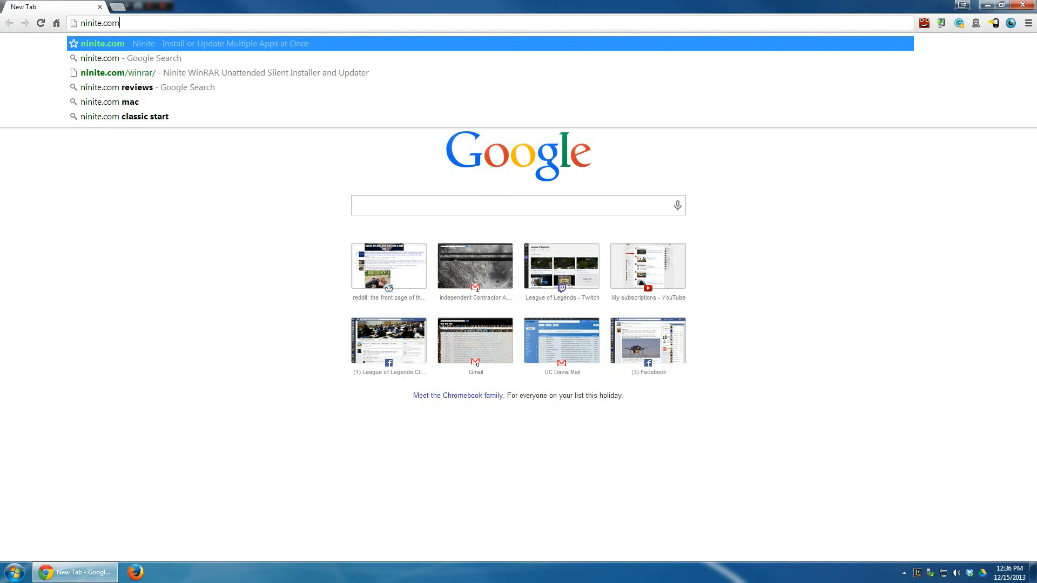
{"action": "key", "text": "Return"}
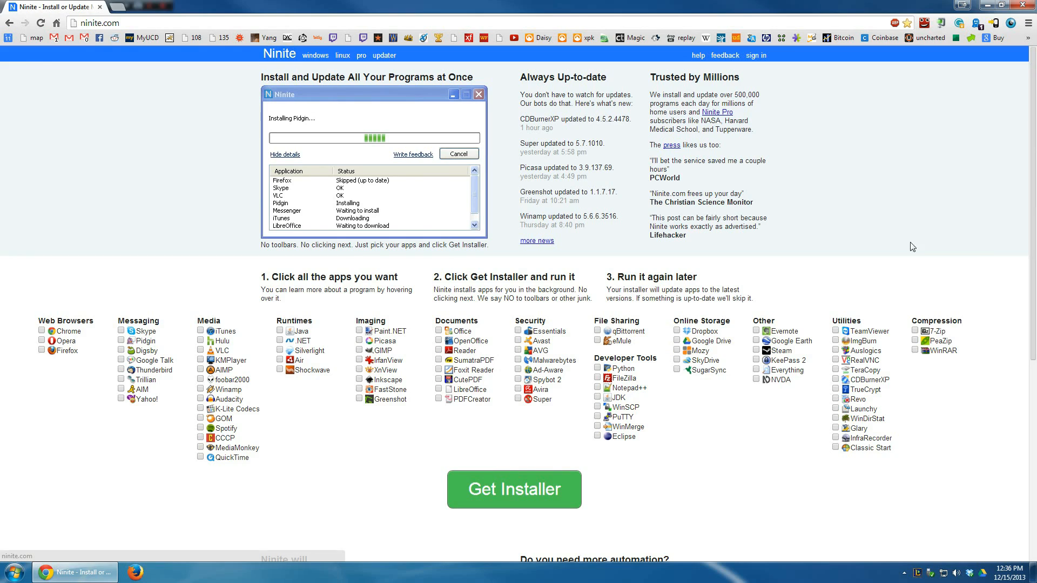
{"action": "left_click", "coordinate": [924, 352]}
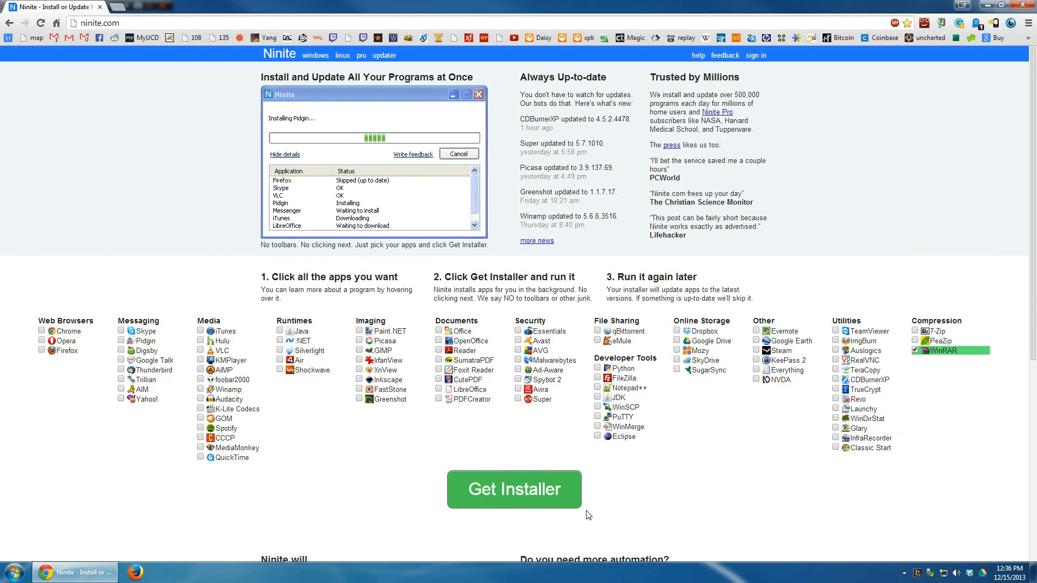
{"action": "left_click", "coordinate": [521, 494]}
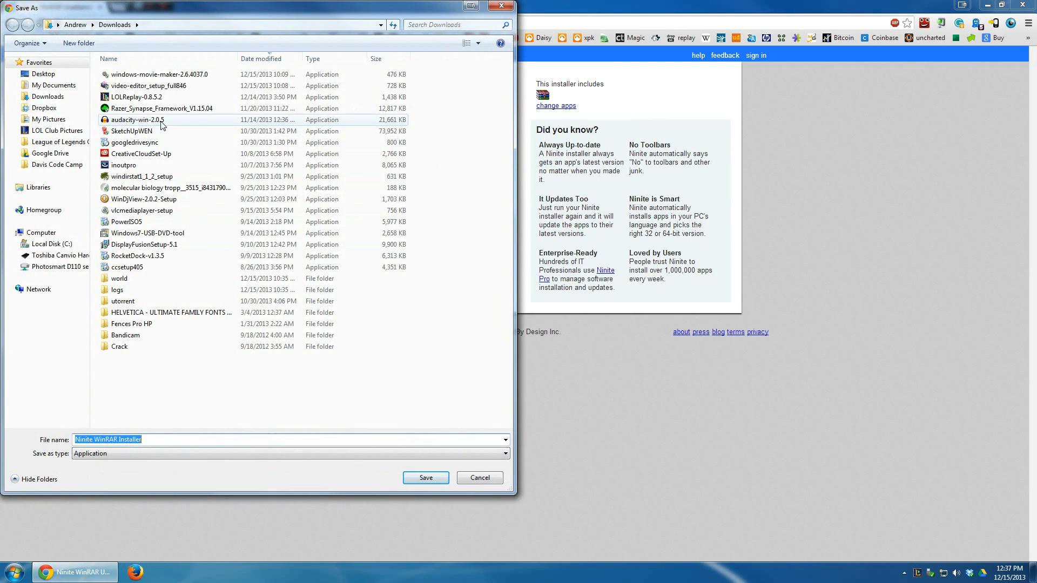
Step: Save the Ninite WinRAR Installer in the Downloads folder
{"action": "left_click", "coordinate": [52, 85]}
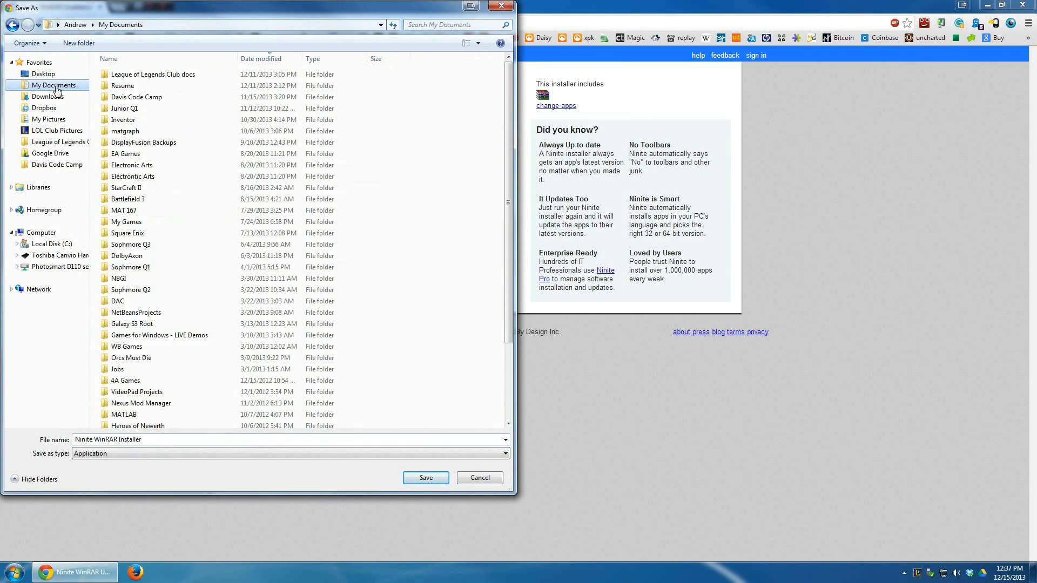
{"action": "left_click", "coordinate": [54, 98]}
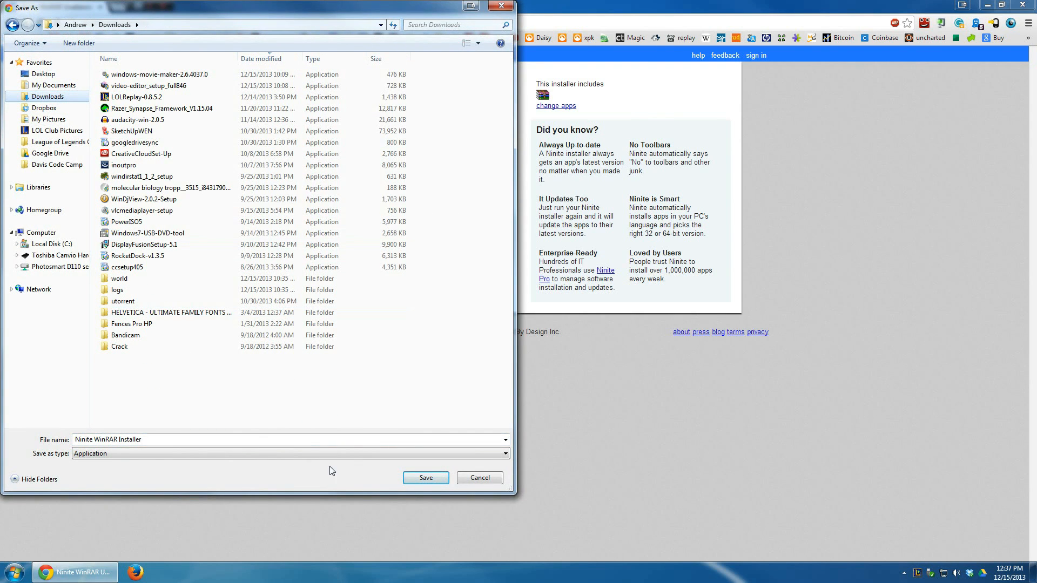
{"action": "left_click", "coordinate": [436, 479]}
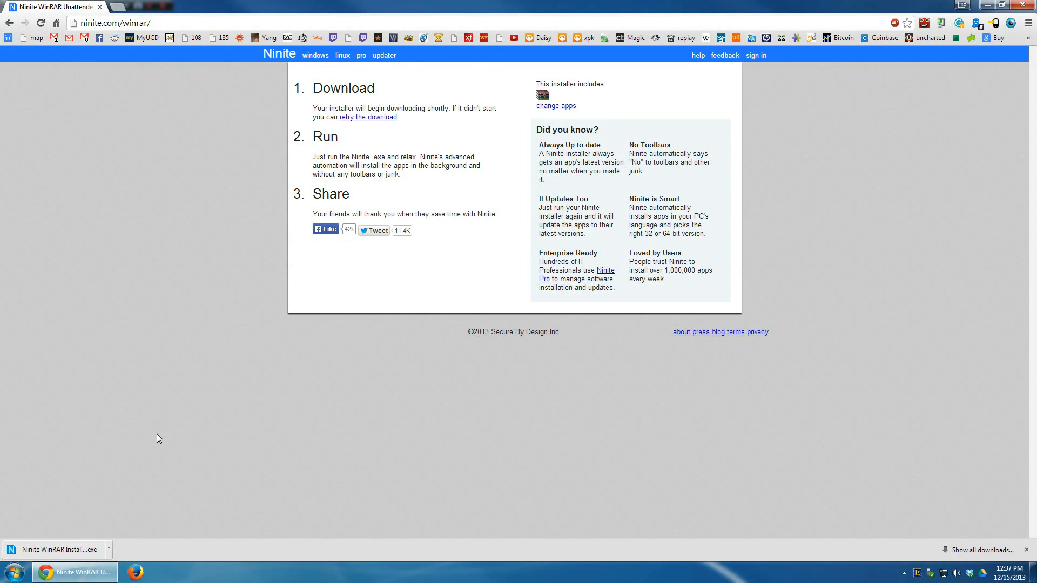
Step: Run Ninite WinRAR Installer from the Downloads folder in Windows Explorer, and close the installer and folder windows when it finishes
{"action": "key", "text": "super+e"}
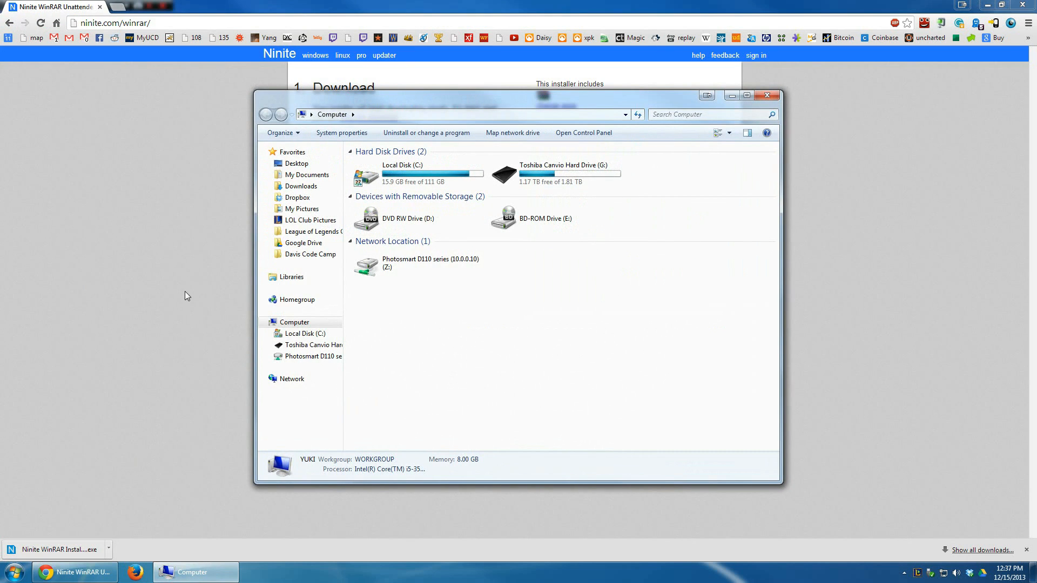
{"action": "left_click", "coordinate": [313, 187]}
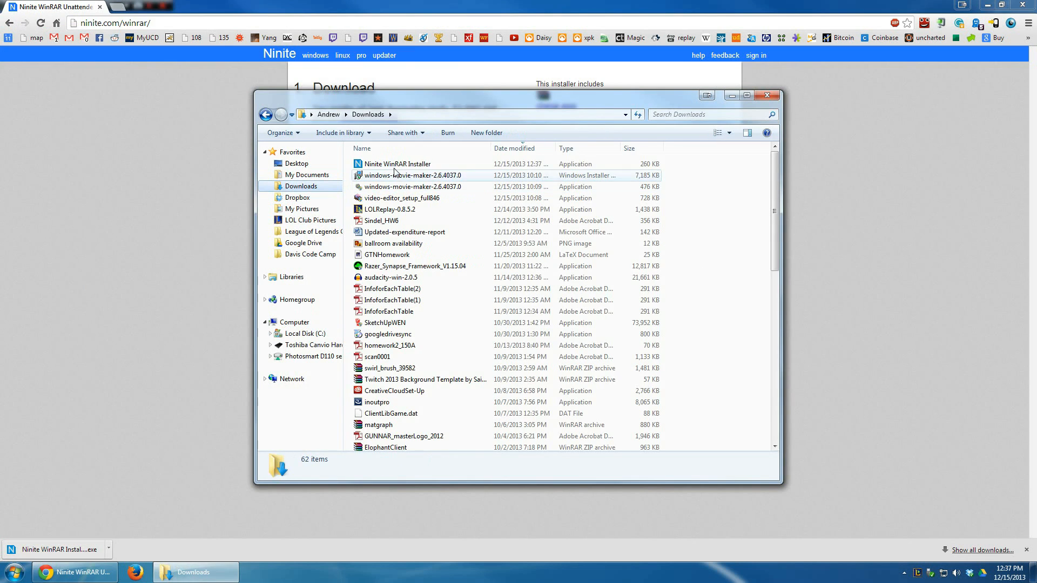
{"action": "double_click", "coordinate": [396, 165]}
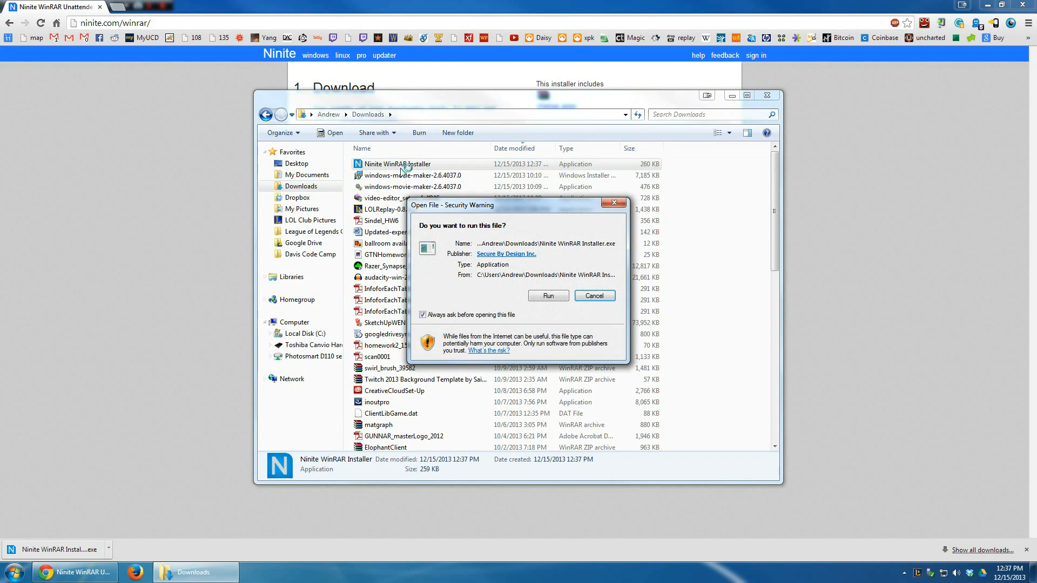
{"action": "left_click", "coordinate": [553, 295]}
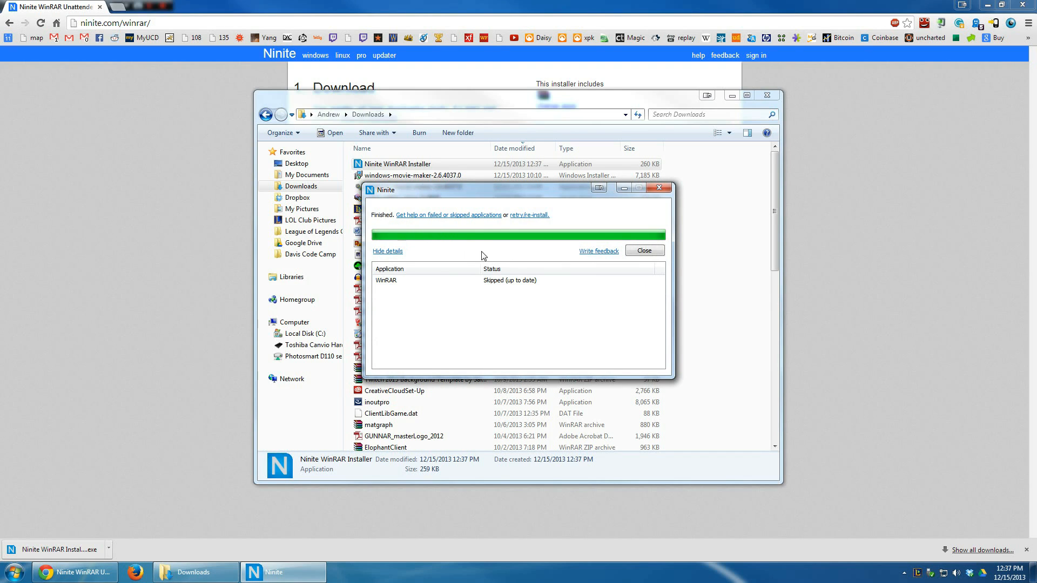
{"action": "left_click", "coordinate": [644, 251]}
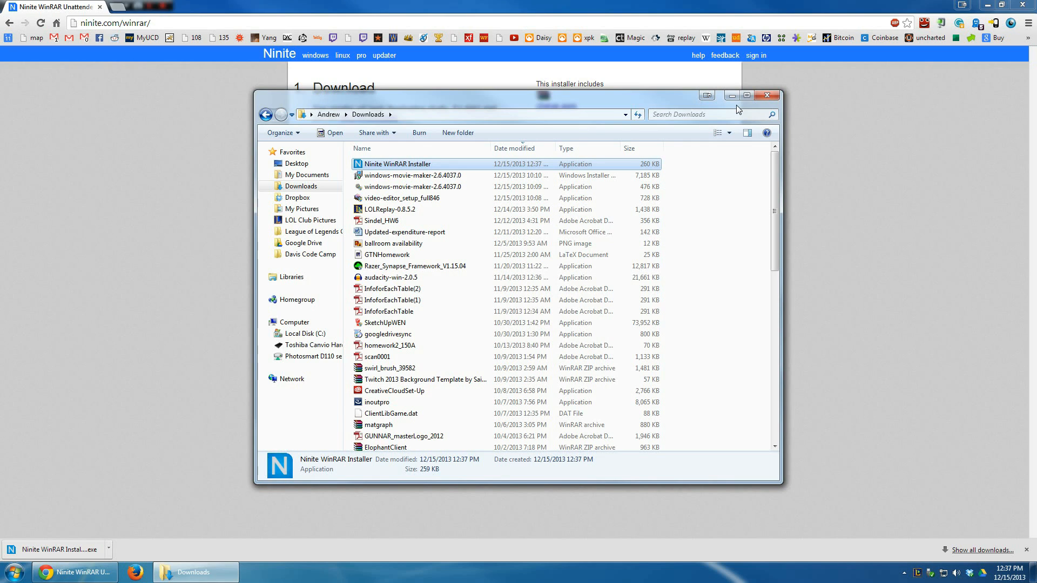
{"action": "left_click", "coordinate": [769, 96]}
Step: Go to minecraft.net and open the download page for people who already bought the game
{"action": "left_click", "coordinate": [421, 23]}
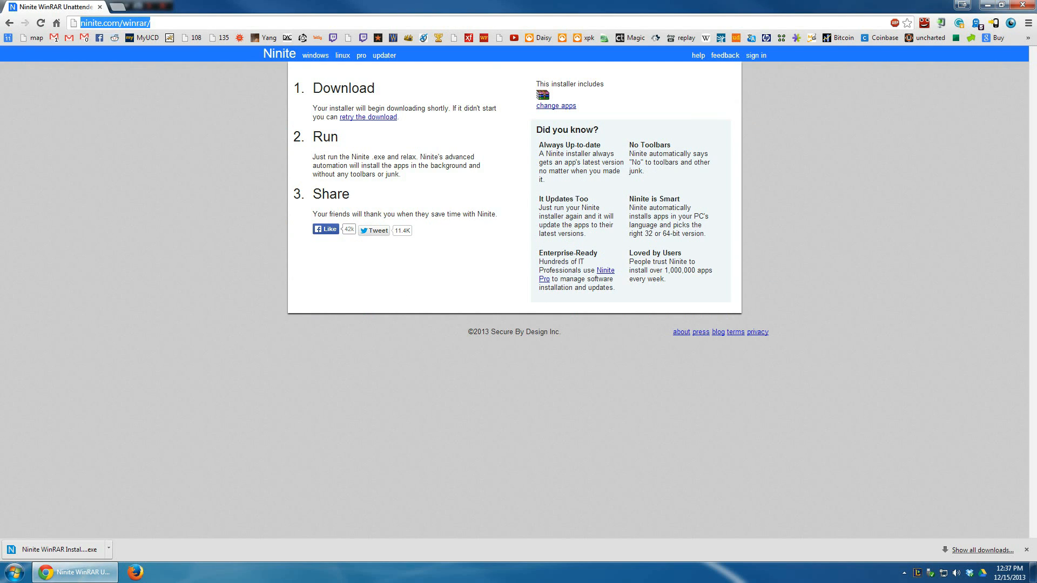
{"action": "type", "text": "minecraft.net"}
{"action": "key", "text": "Return"}
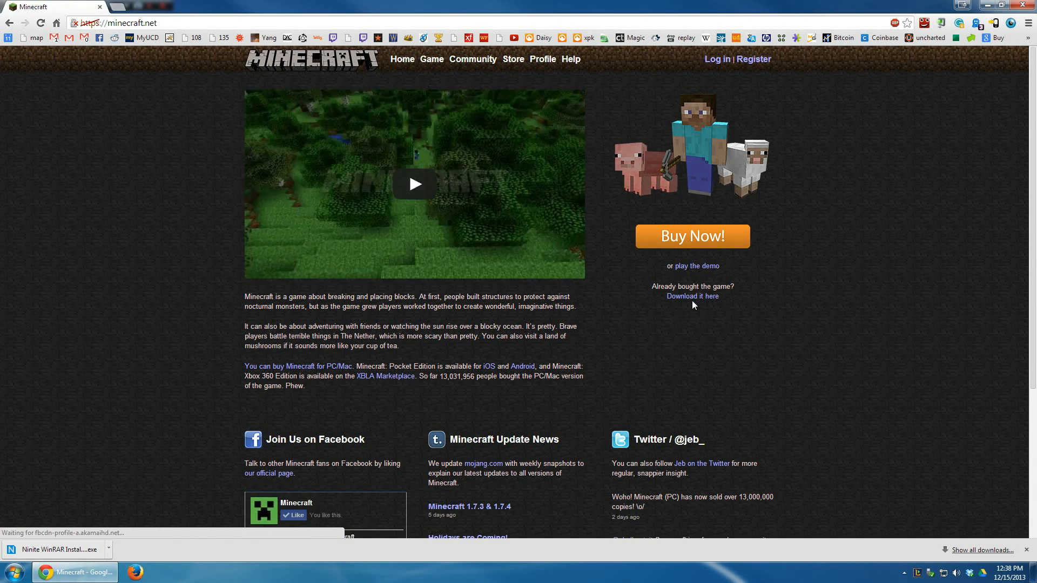
{"action": "left_click", "coordinate": [692, 299]}
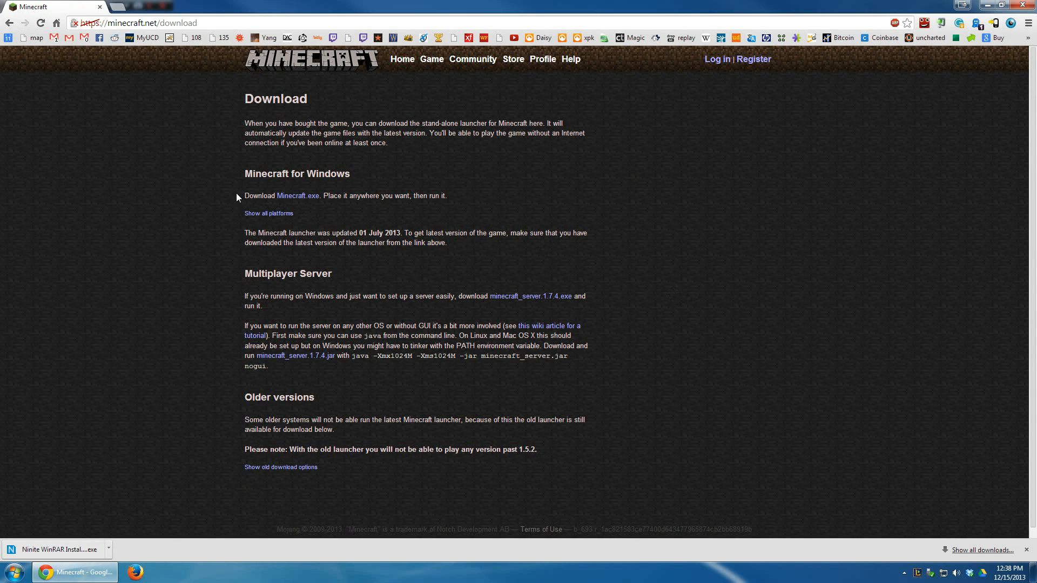
Step: Download minecraft_server.1.7.4.exe from the Multiplayer Server section into the Downloads folder and close the browser
{"action": "left_click_drag", "start_coordinate": [237, 193], "coordinate": [361, 189]}
{"action": "left_click", "coordinate": [446, 259]}
{"action": "left_click", "coordinate": [534, 299]}
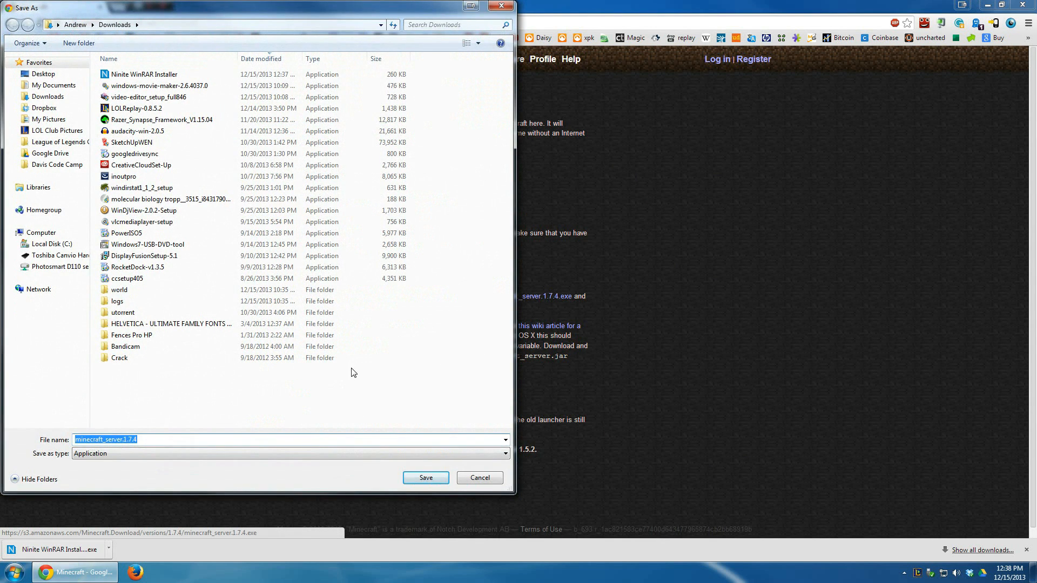
{"action": "left_click", "coordinate": [426, 477]}
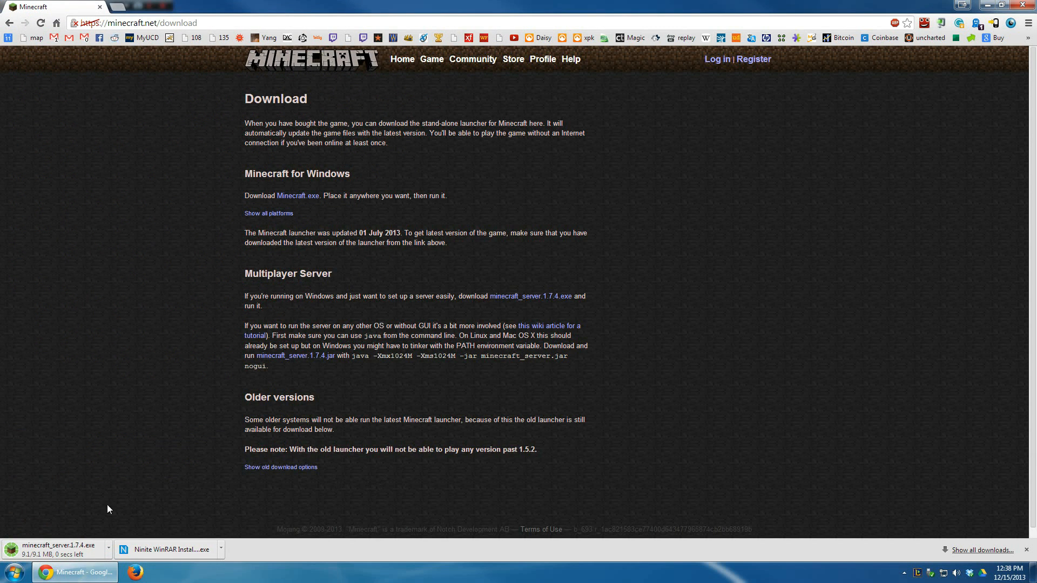
{"action": "left_click", "coordinate": [1020, 5]}
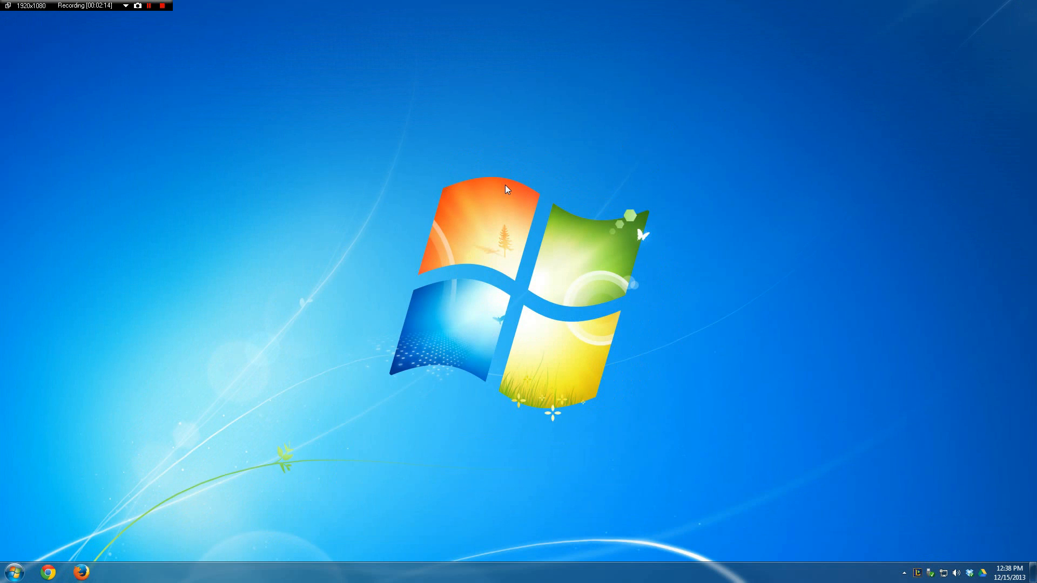
Step: Move minecraft_server.1.7.4 from the Downloads folder to the desktop using Windows Explorer and close the folder window
{"action": "key", "text": "super+e"}
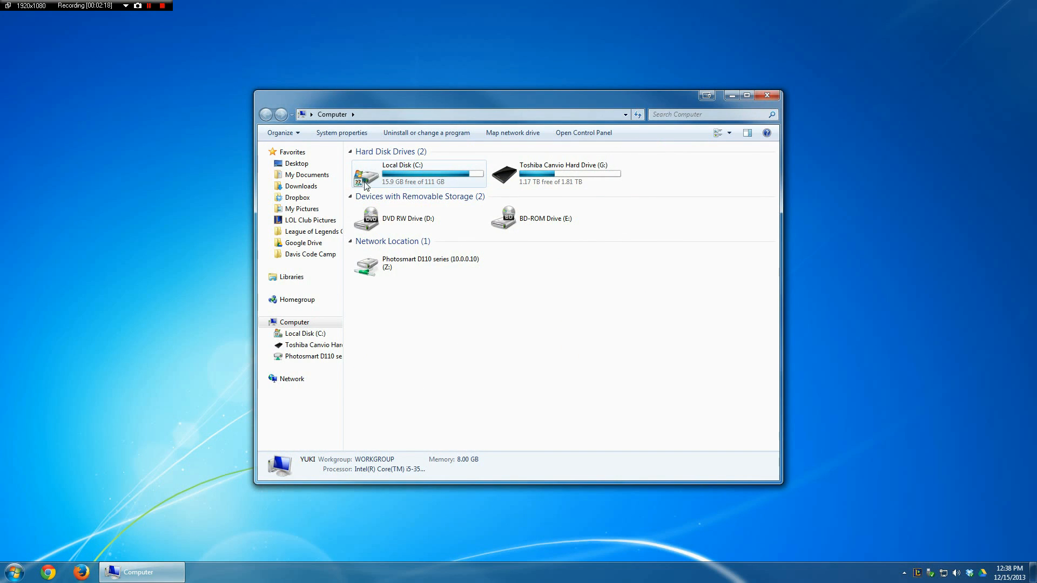
{"action": "left_click", "coordinate": [303, 186]}
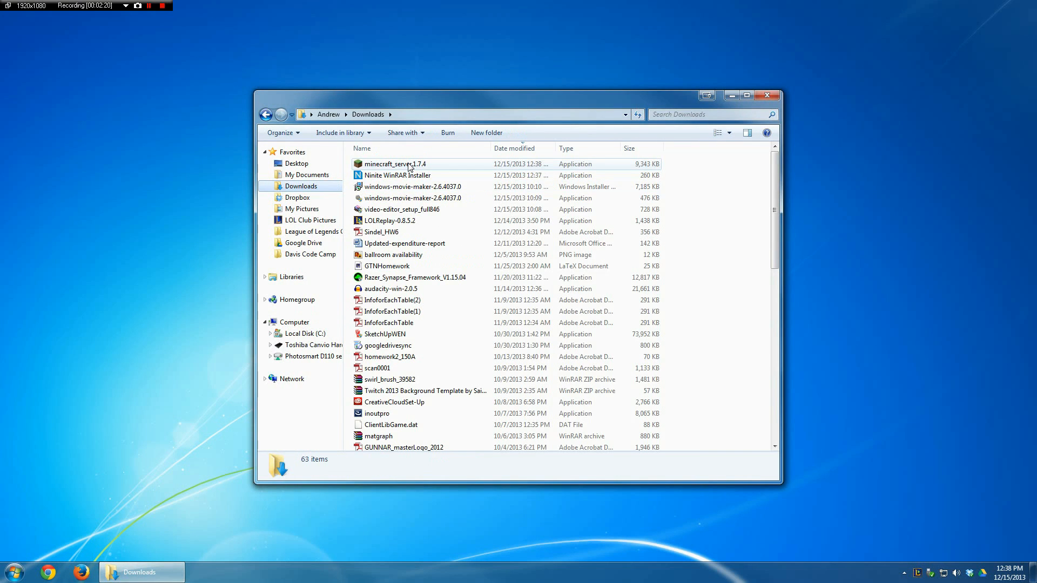
{"action": "left_click_drag", "start_coordinate": [408, 165], "coordinate": [204, 163]}
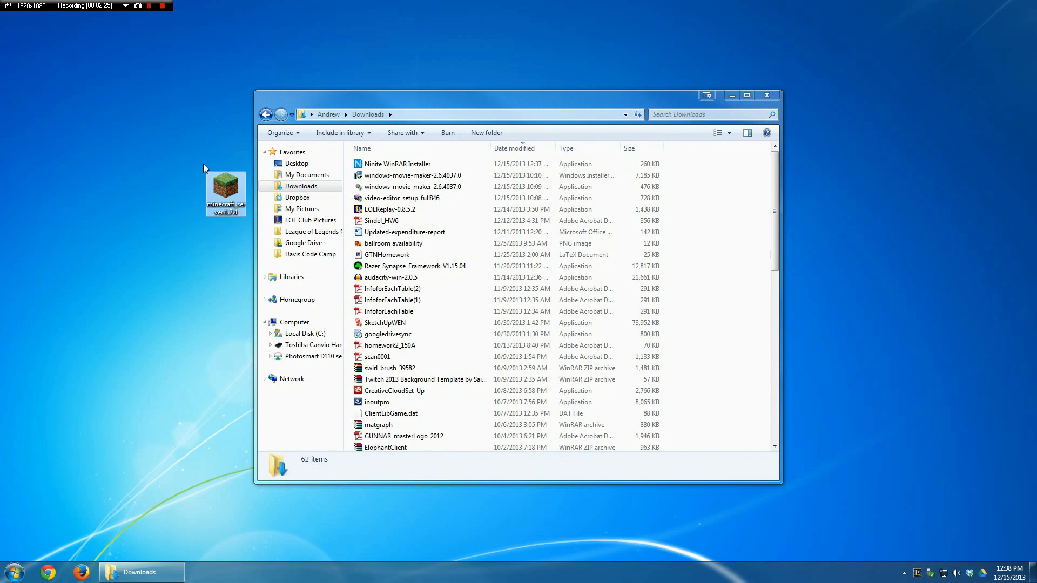
{"action": "left_click", "coordinate": [768, 94]}
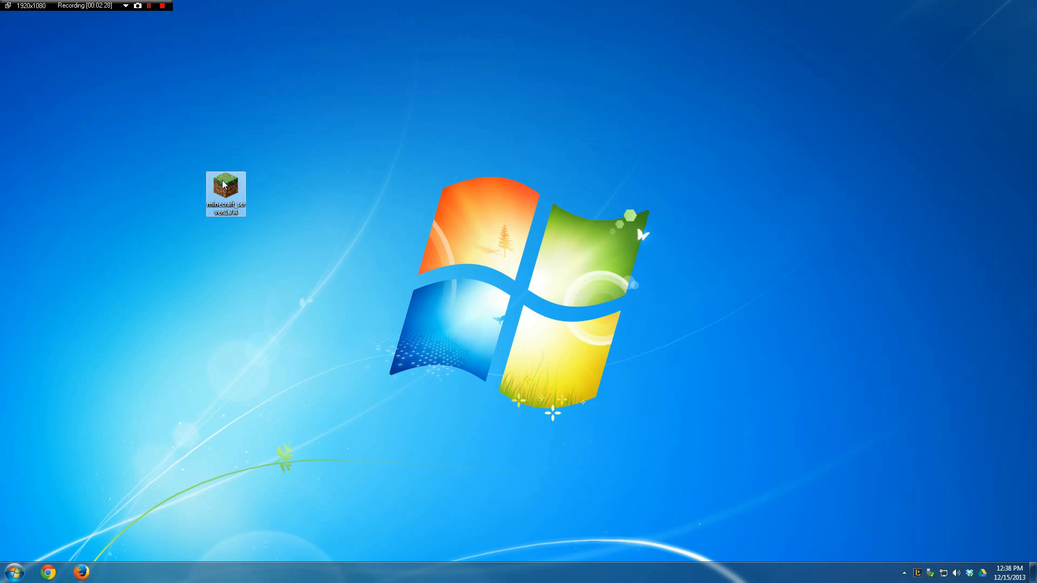
{"action": "left_click", "coordinate": [299, 183]}
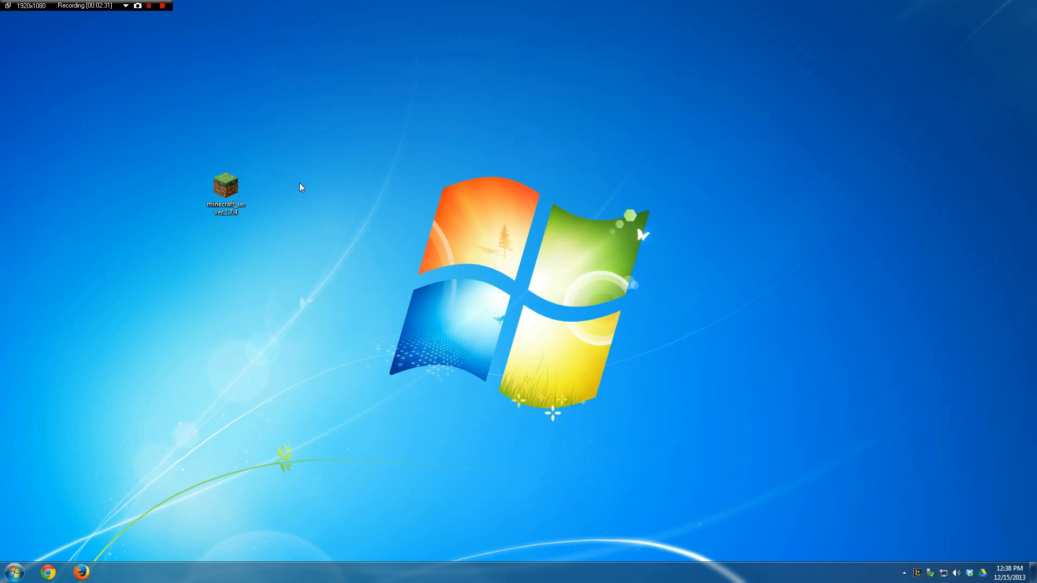
Step: Create a new folder on the desktop and name it Minecraft Server
{"action": "right_click", "coordinate": [372, 143]}
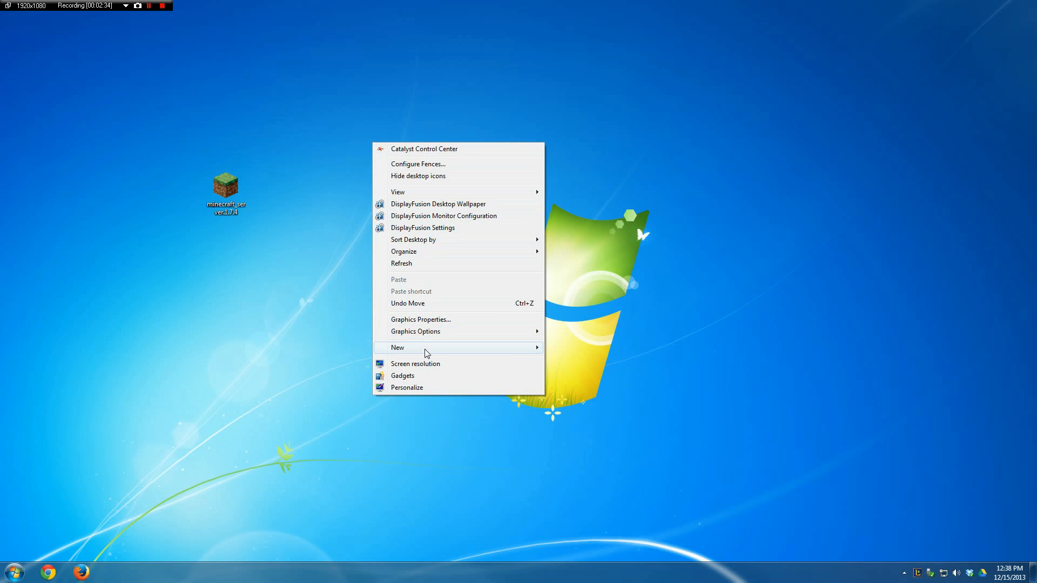
{"action": "mouse_move", "coordinate": [428, 352]}
{"action": "left_click", "coordinate": [567, 347]}
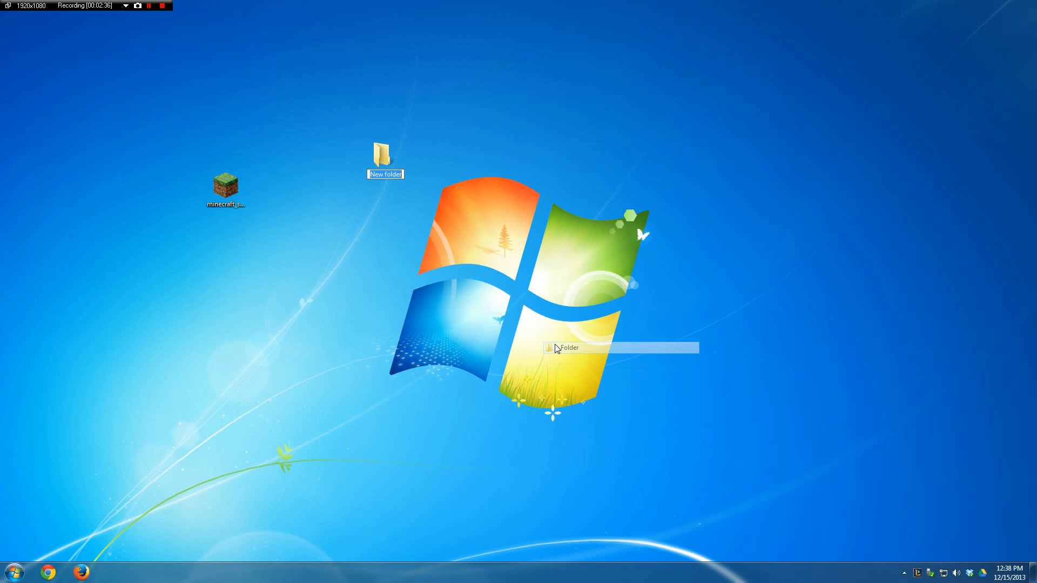
{"action": "type", "text": "M"}
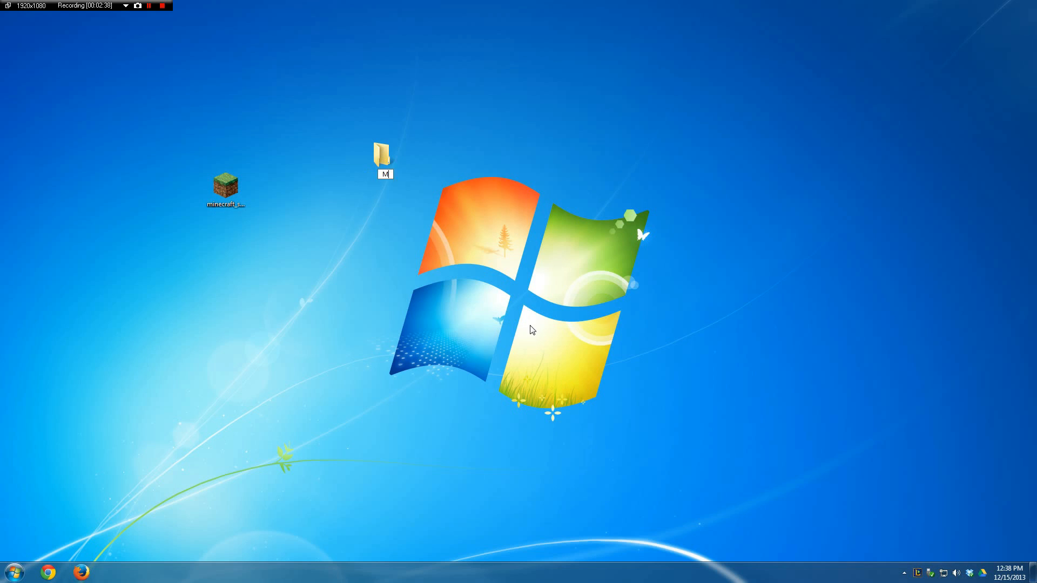
{"action": "type", "text": "inecraft Server"}
{"action": "key", "text": "Return"}
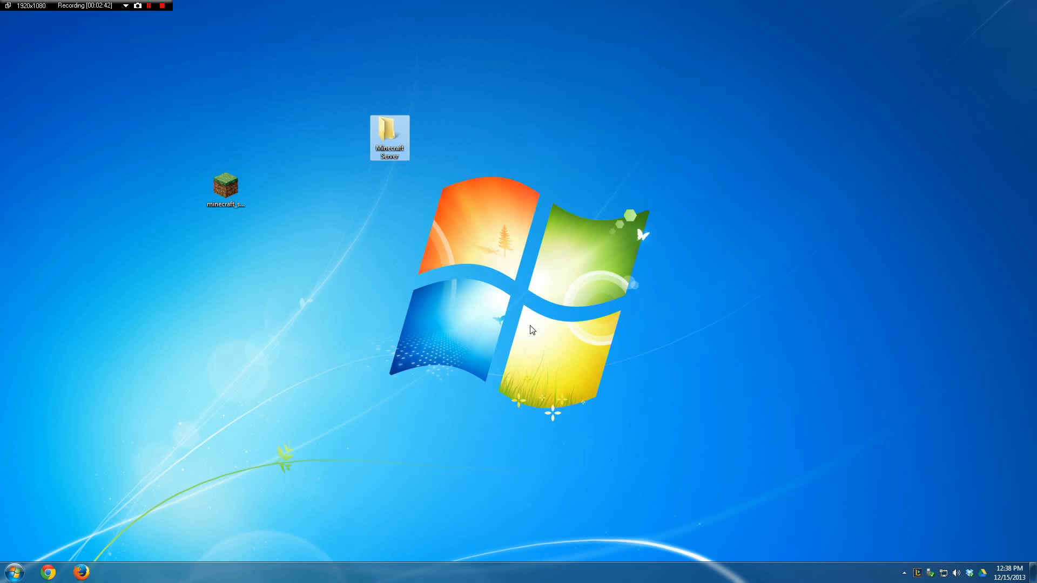
Step: Place the Minecraft Server folder beside the minecraft_server.1.7.4 icon and move that program into the folder
{"action": "left_click_drag", "start_coordinate": [390, 126], "coordinate": [266, 182]}
{"action": "left_click", "coordinate": [223, 194]}
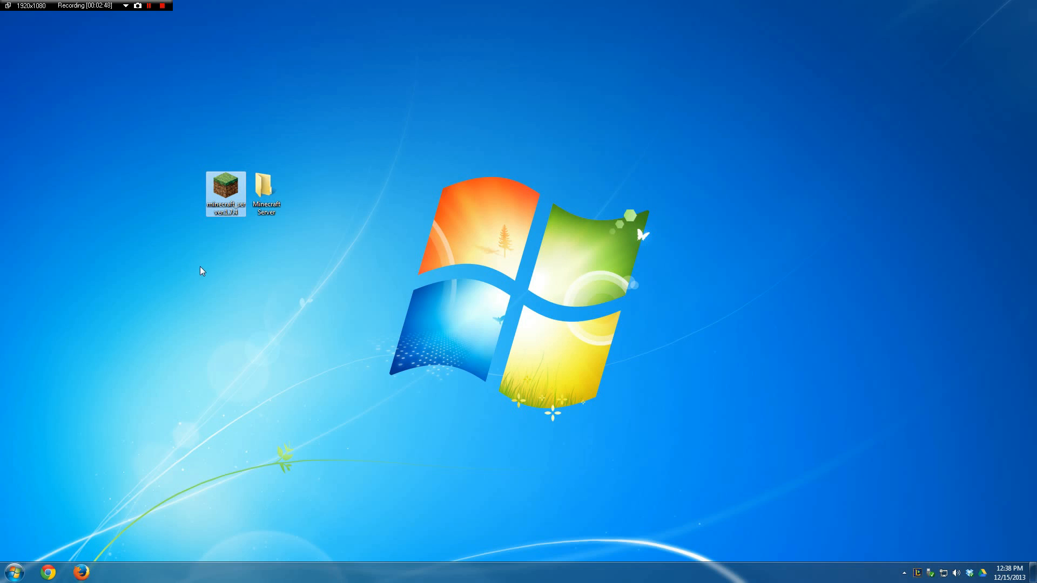
{"action": "left_click_drag", "start_coordinate": [233, 197], "coordinate": [271, 198]}
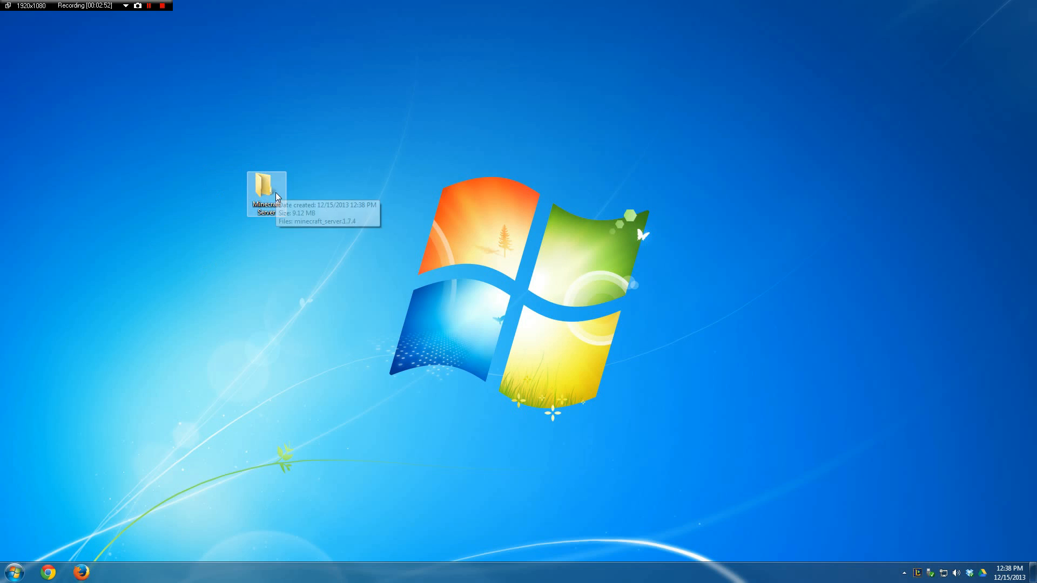
Step: Run minecraft_server.1.7.4 from the Minecraft Server folder to generate its server files, then close the server window
{"action": "double_click", "coordinate": [270, 192]}
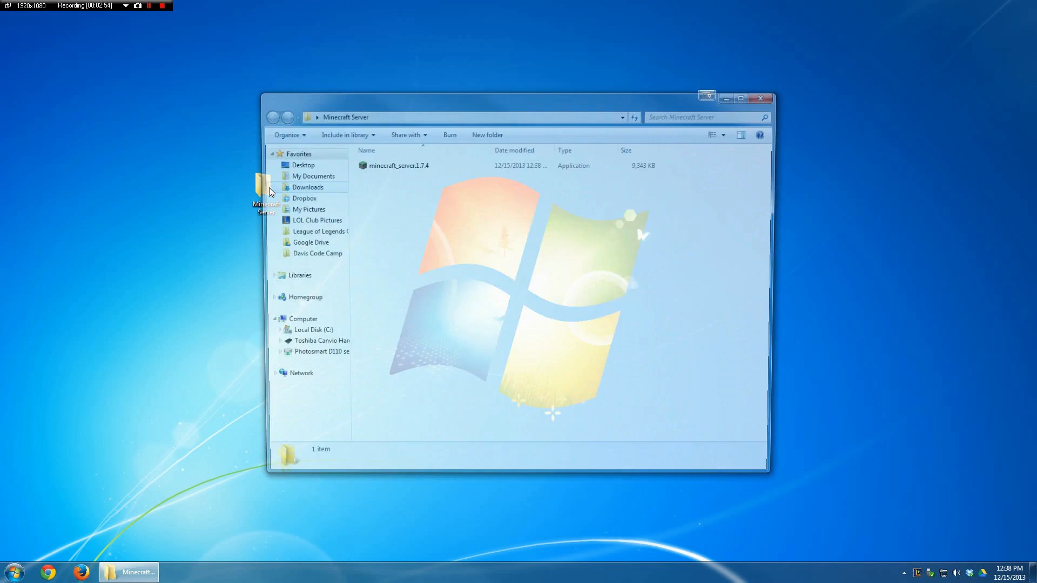
{"action": "double_click", "coordinate": [416, 165]}
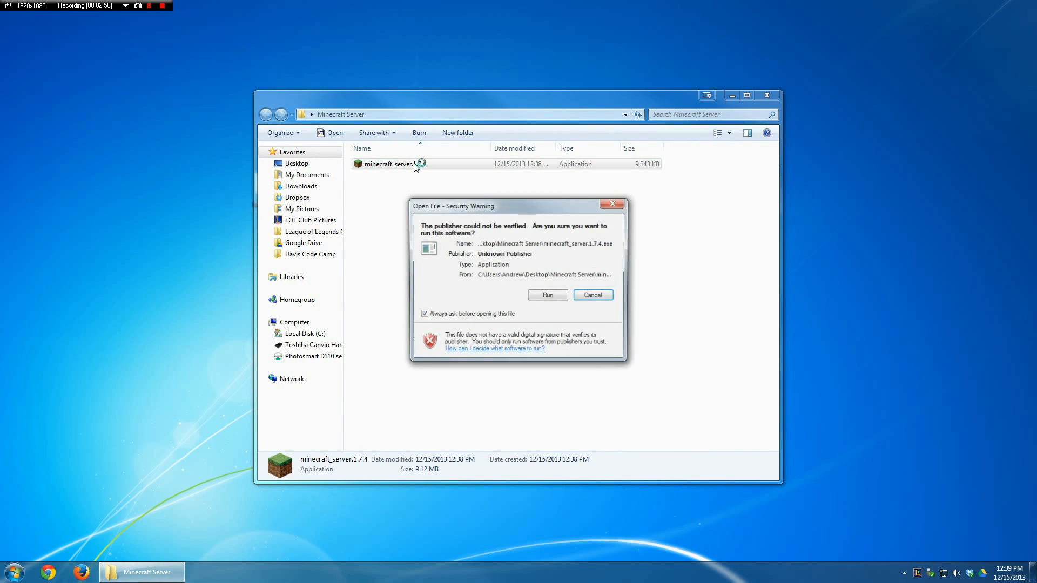
{"action": "left_click", "coordinate": [548, 296]}
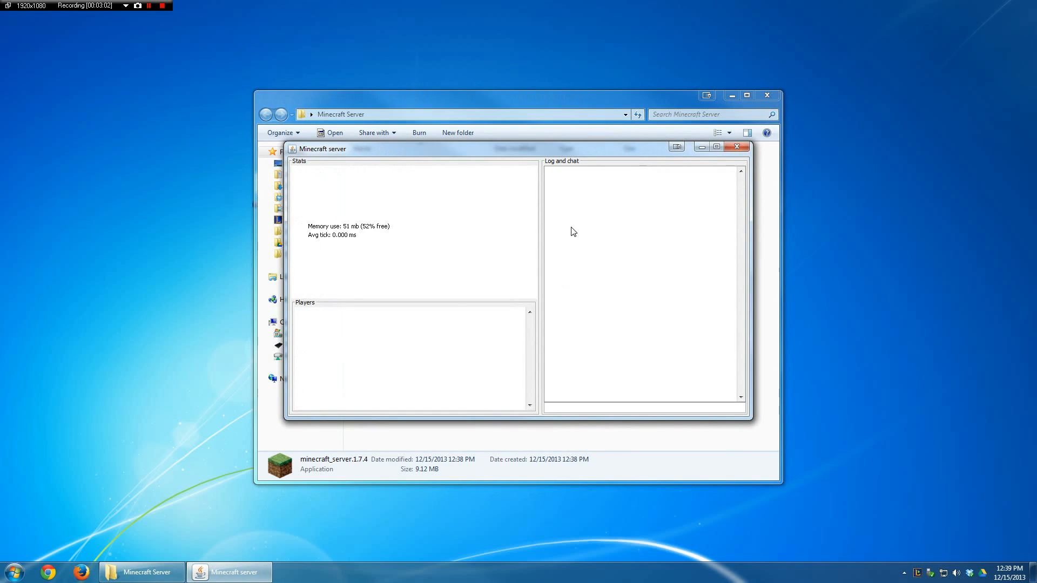
{"action": "left_click_drag", "start_coordinate": [539, 153], "coordinate": [661, 300]}
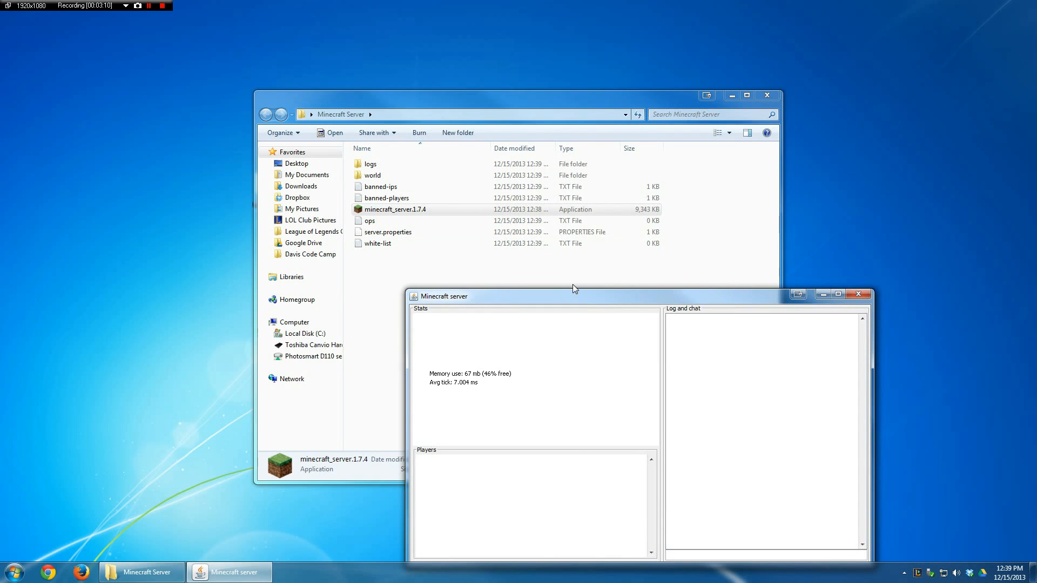
{"action": "left_click", "coordinate": [859, 296]}
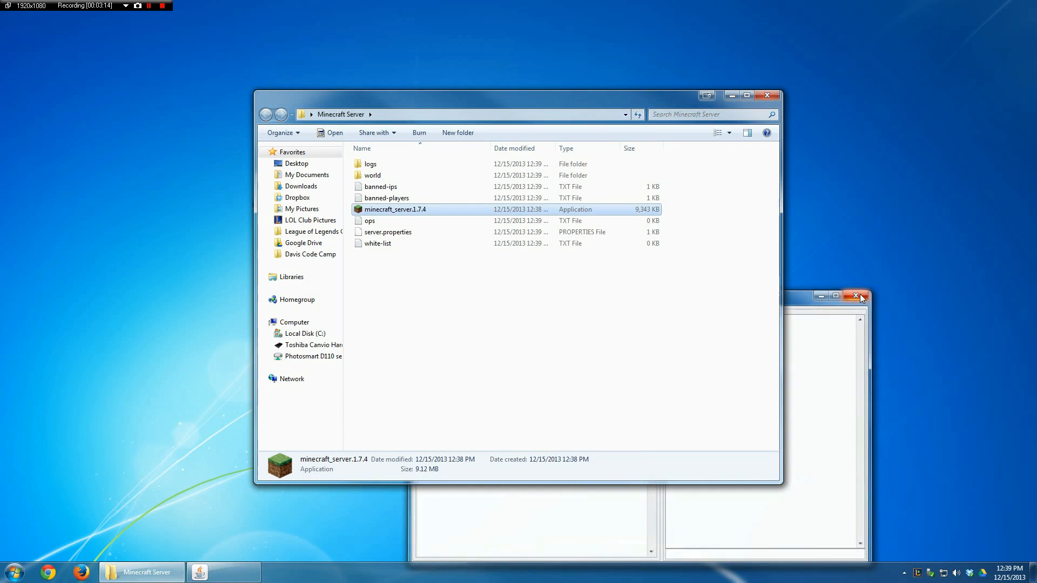
{"action": "left_click", "coordinate": [493, 304]}
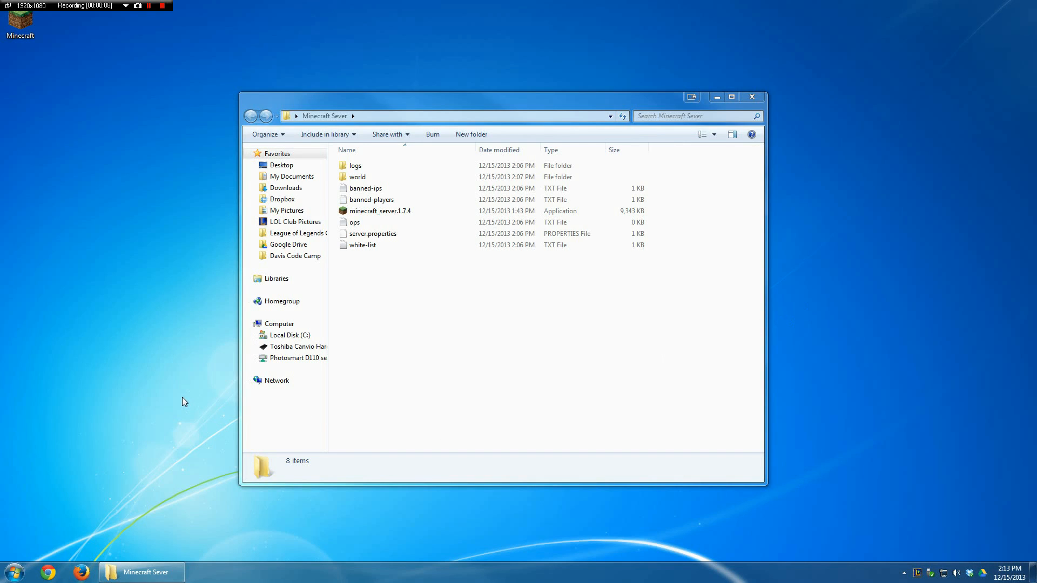
Step: Open a Command Prompt through the cmd command, dock it beside the folder window and run java -version
{"action": "key", "text": "super+r"}
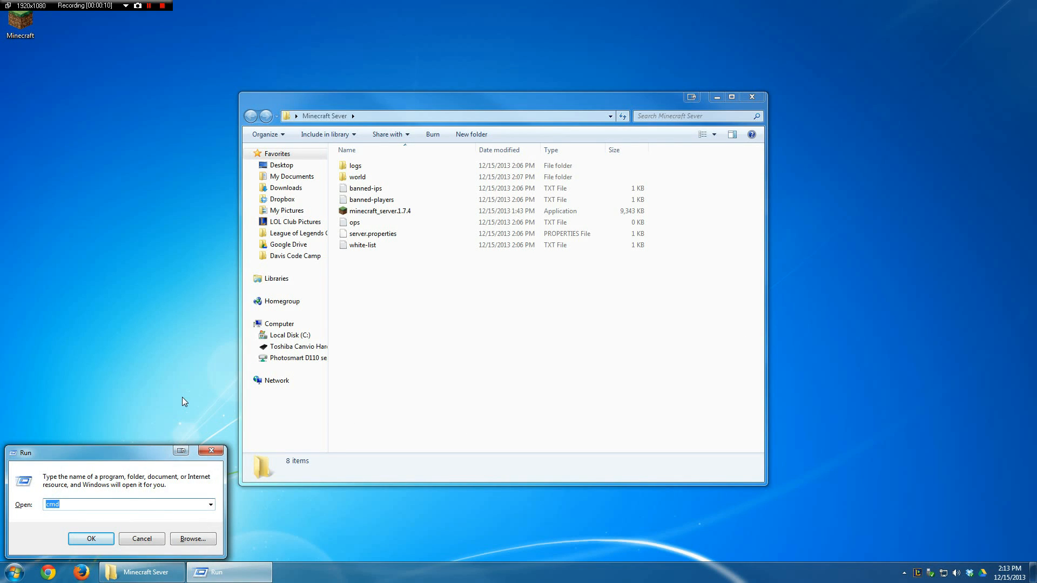
{"action": "left_click", "coordinate": [76, 505]}
{"action": "key", "text": "Return"}
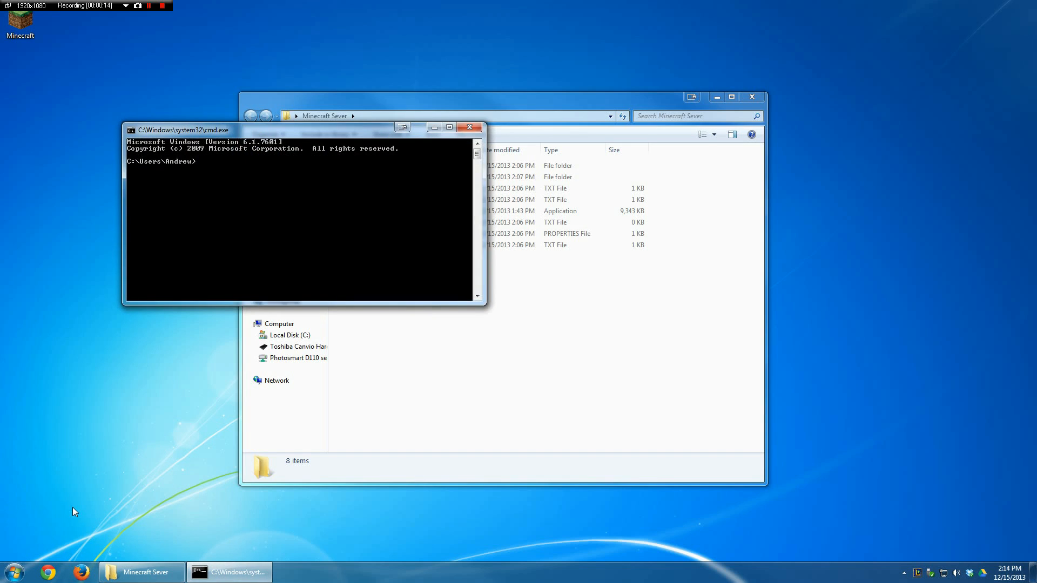
{"action": "left_click_drag", "start_coordinate": [294, 137], "coordinate": [1032, 218]}
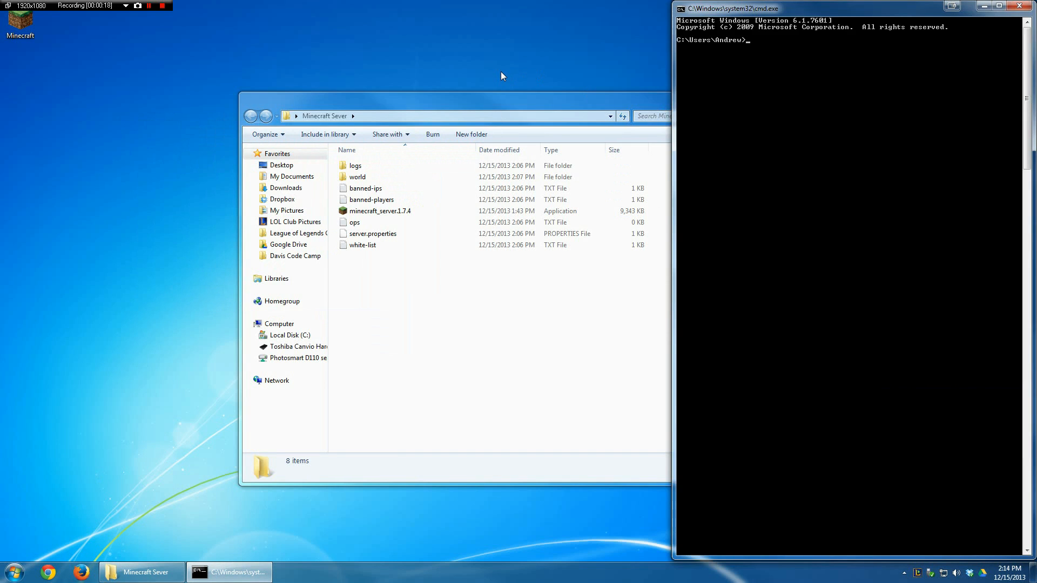
{"action": "type", "text": "java -version"}
{"action": "key", "text": "Return"}
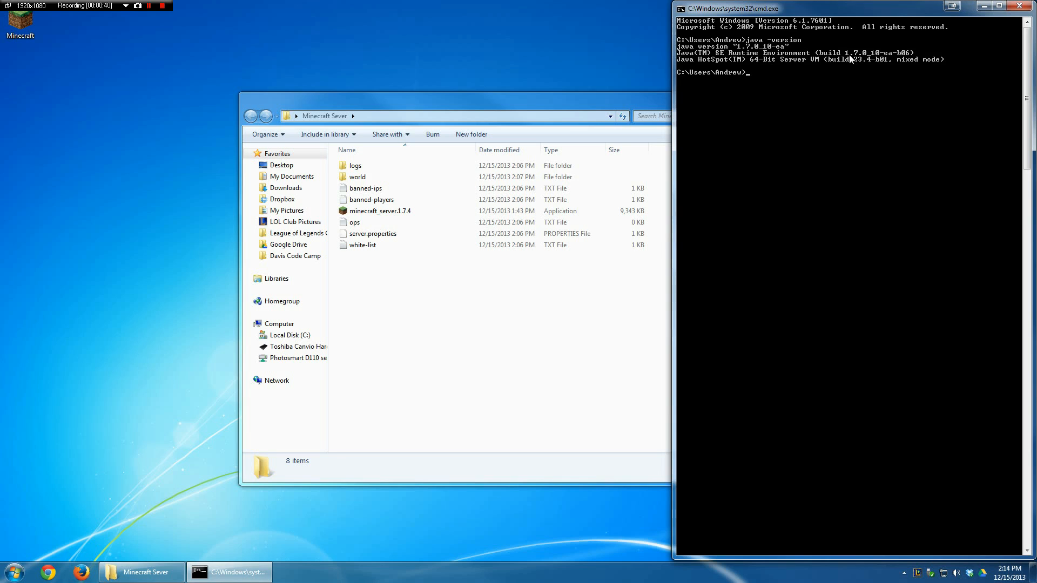
Step: Open the Java download page for Windows on java.com in Chrome, cancel saving the installer and close the browser
{"action": "left_click", "coordinate": [48, 574]}
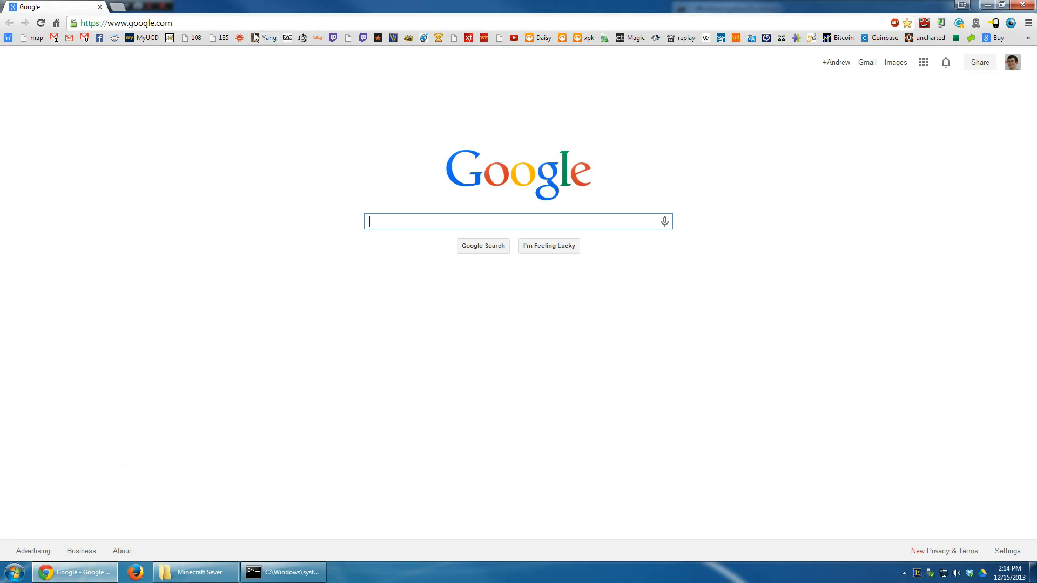
{"action": "type", "text": "ja"}
{"action": "key", "text": "Return"}
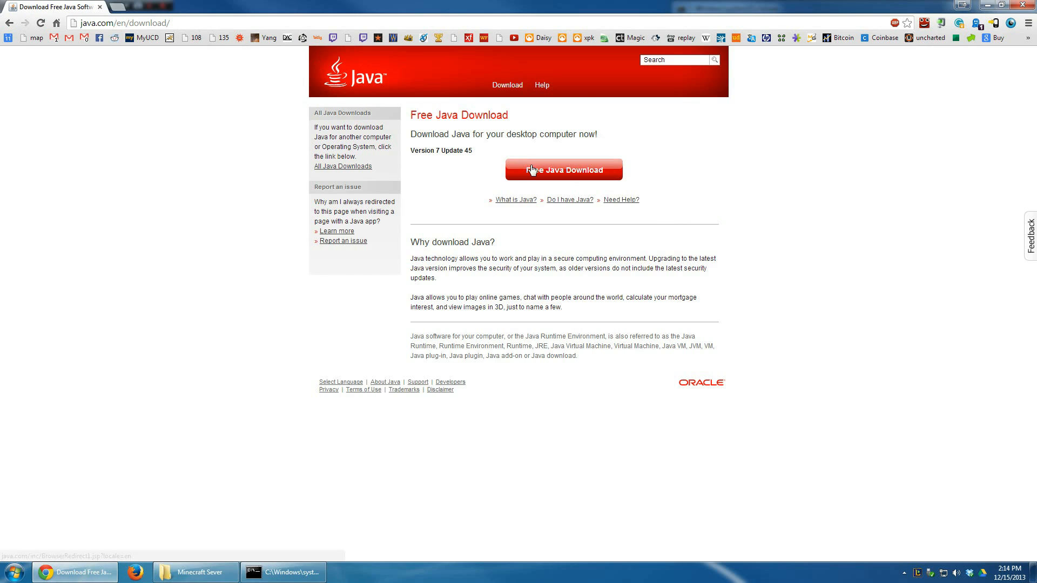
{"action": "left_click", "coordinate": [548, 176]}
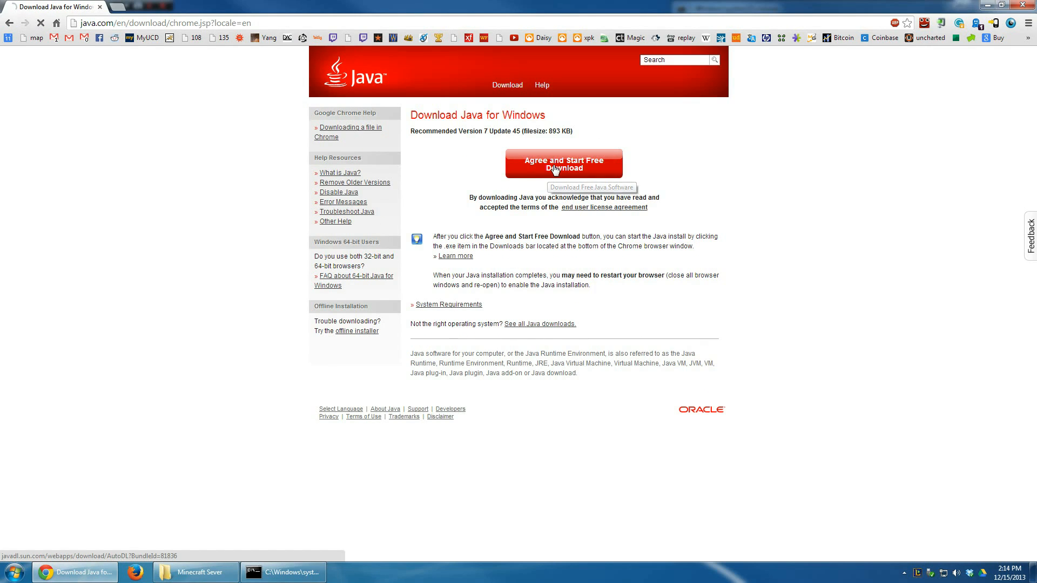
{"action": "left_click", "coordinate": [547, 175]}
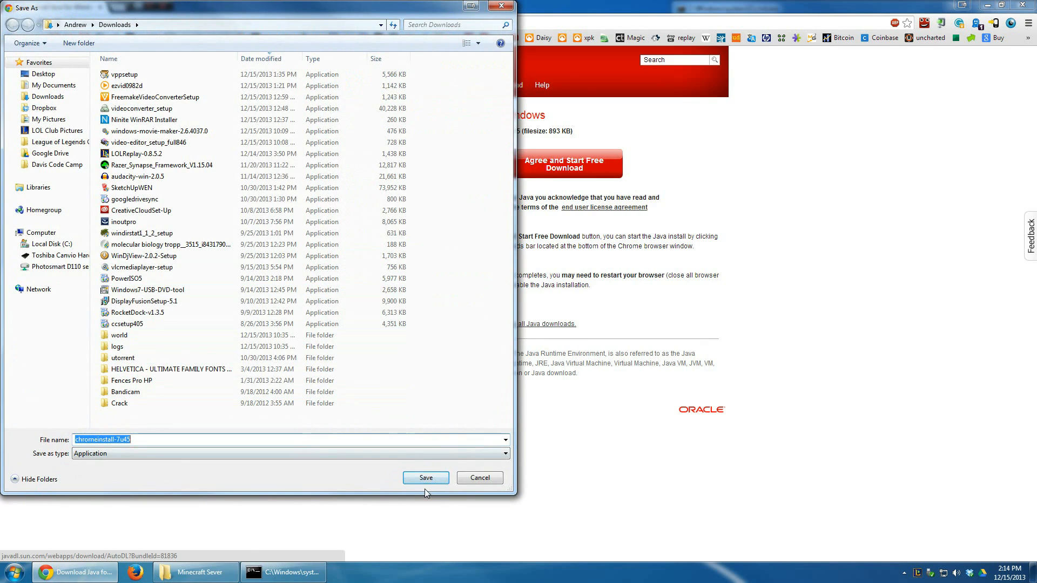
{"action": "left_click", "coordinate": [480, 479]}
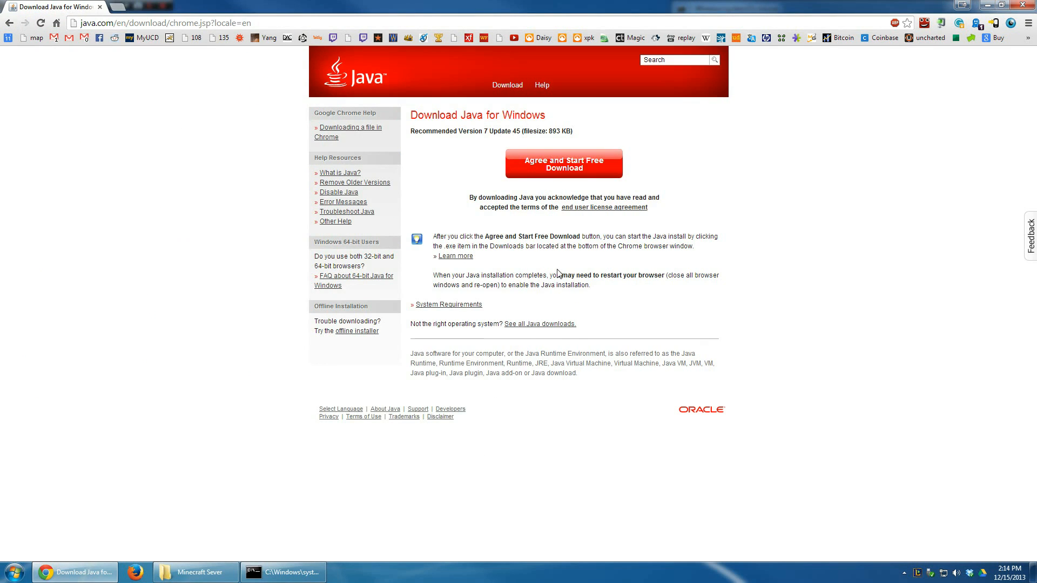
{"action": "left_click", "coordinate": [1022, 5]}
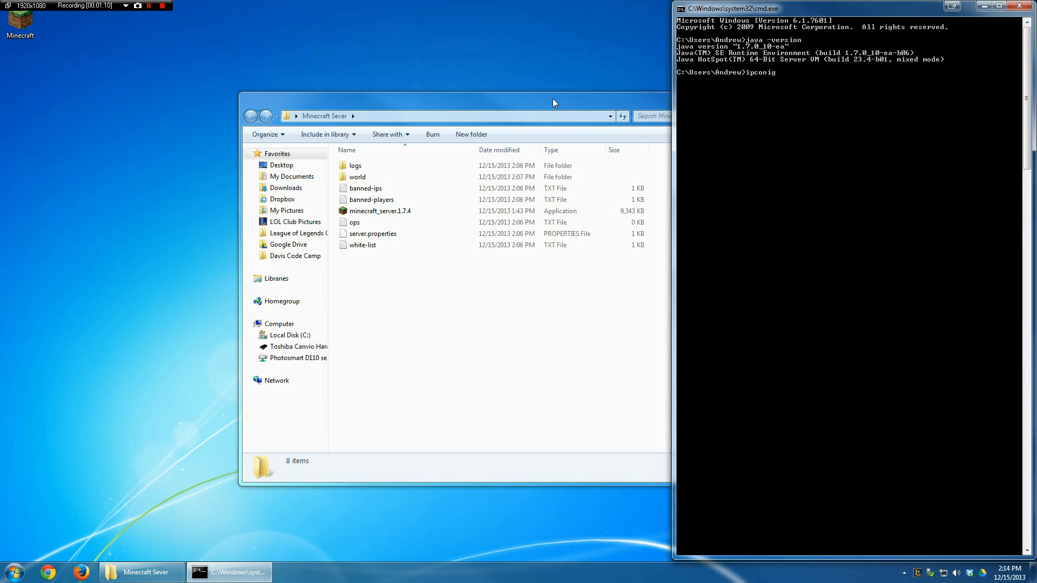
Step: Correct the mistyped command in the Command Prompt and run ipconfig to look up the computer's IPv4 address
{"action": "key", "text": "BackSpace"}
{"action": "key", "text": "BackSpace"}
{"action": "type", "text": "fi"}
{"action": "key", "text": "Return"}
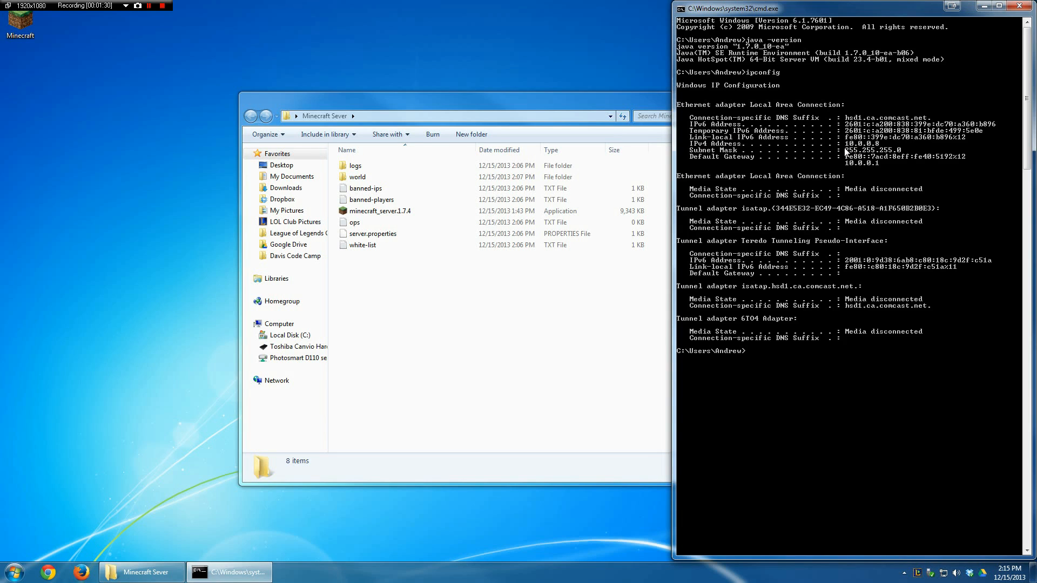
Step: Move the server folder window clear of the Command Prompt and open server.properties in Notepad++
{"action": "left_click_drag", "start_coordinate": [584, 101], "coordinate": [442, 103]}
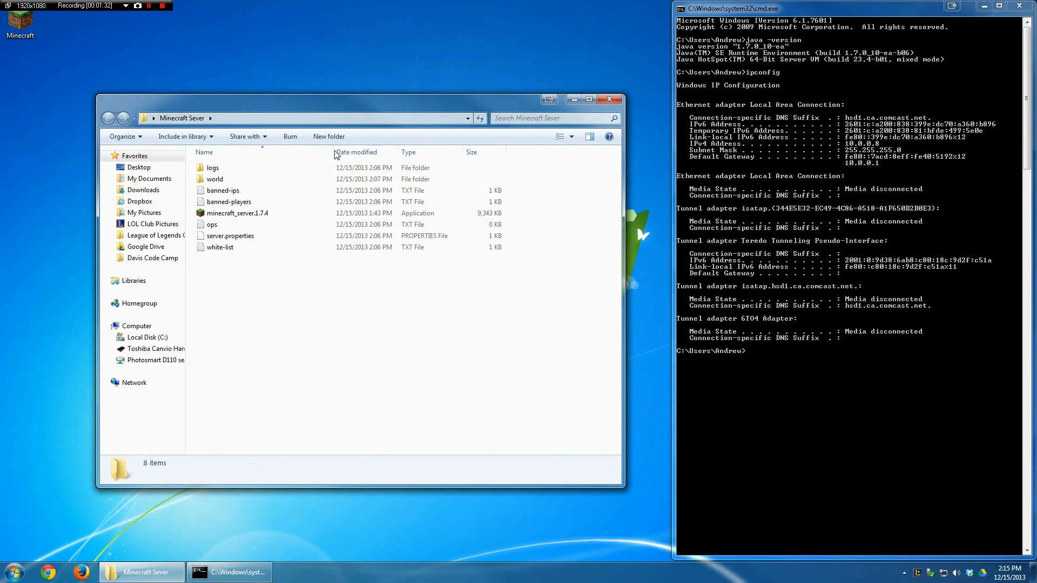
{"action": "left_click", "coordinate": [235, 238]}
{"action": "double_click", "coordinate": [235, 240]}
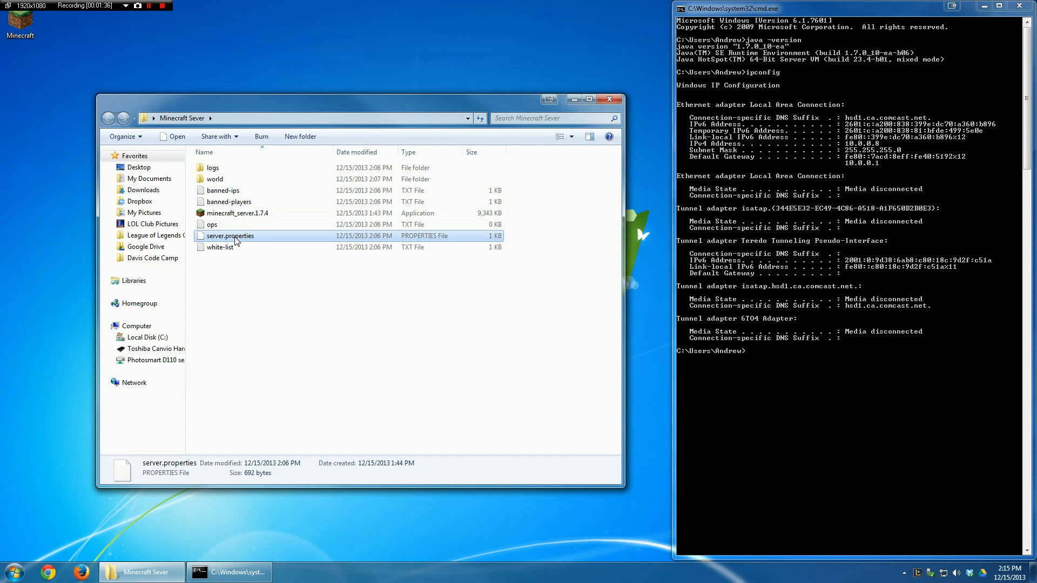
{"action": "left_click", "coordinate": [592, 337]}
{"action": "right_click", "coordinate": [239, 241]}
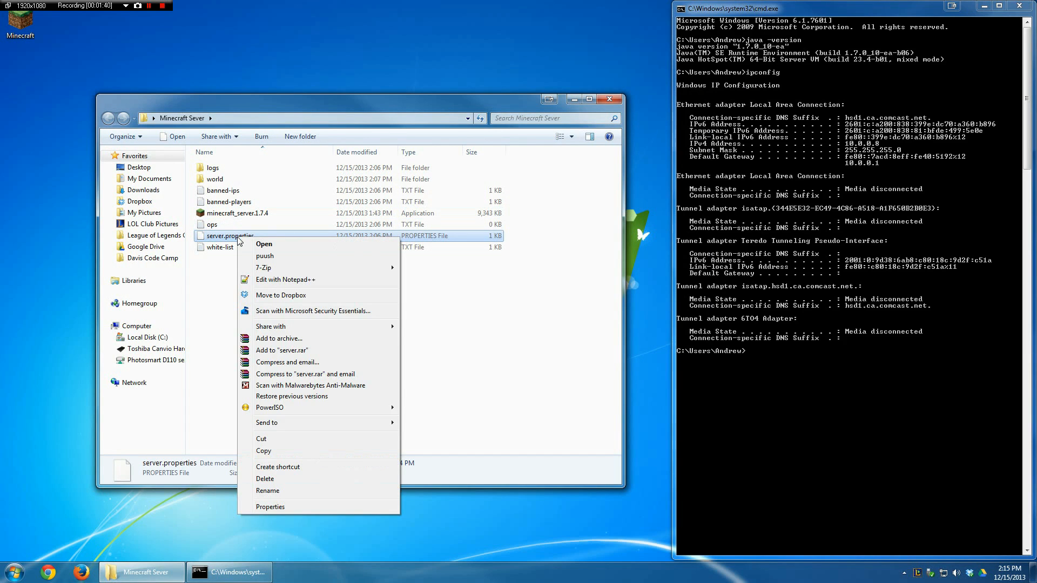
{"action": "left_click", "coordinate": [266, 281]}
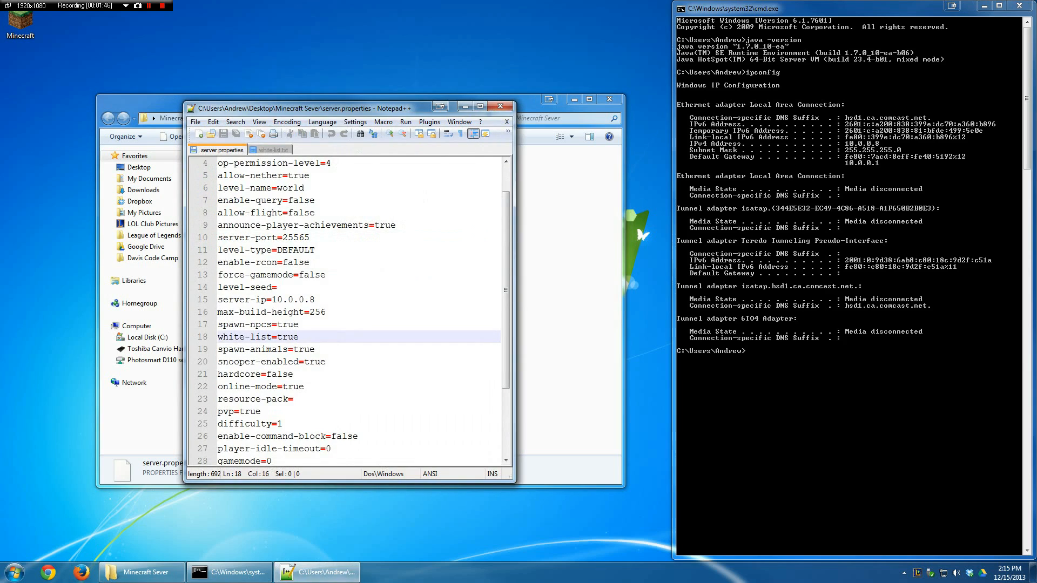
Step: Replace the server-ip value in server.properties with the computer's IPv4 address, 10.0.0.8
{"action": "left_click_drag", "start_coordinate": [315, 300], "coordinate": [273, 303]}
{"action": "key", "text": "BackSpace"}
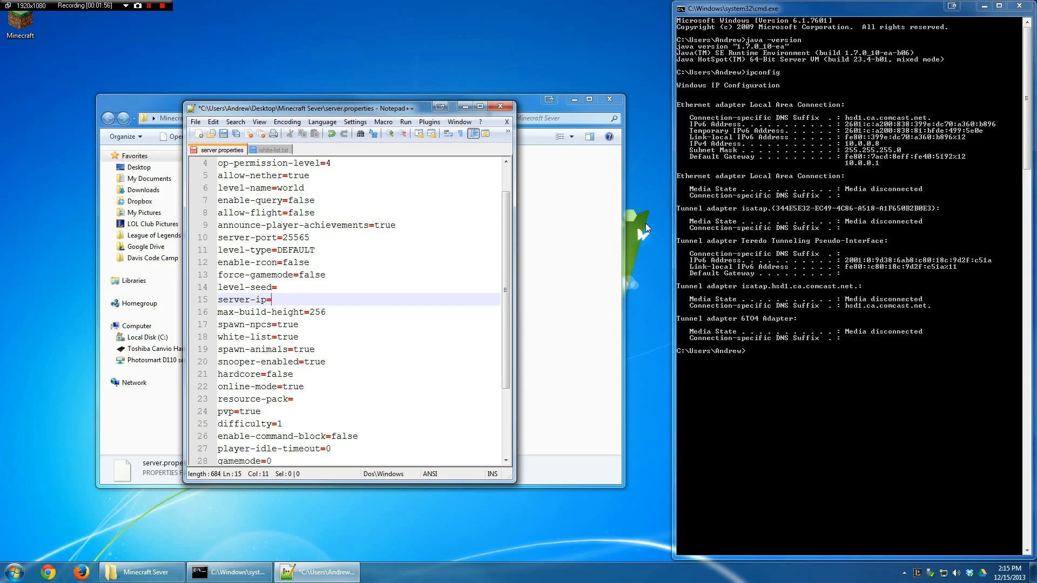
{"action": "type", "text": "10.0.0.8"}
Step: Set white-list to true in server.properties and save the file
{"action": "key", "text": "Down"}
{"action": "key", "text": "Down"}
{"action": "key", "text": "Down"}
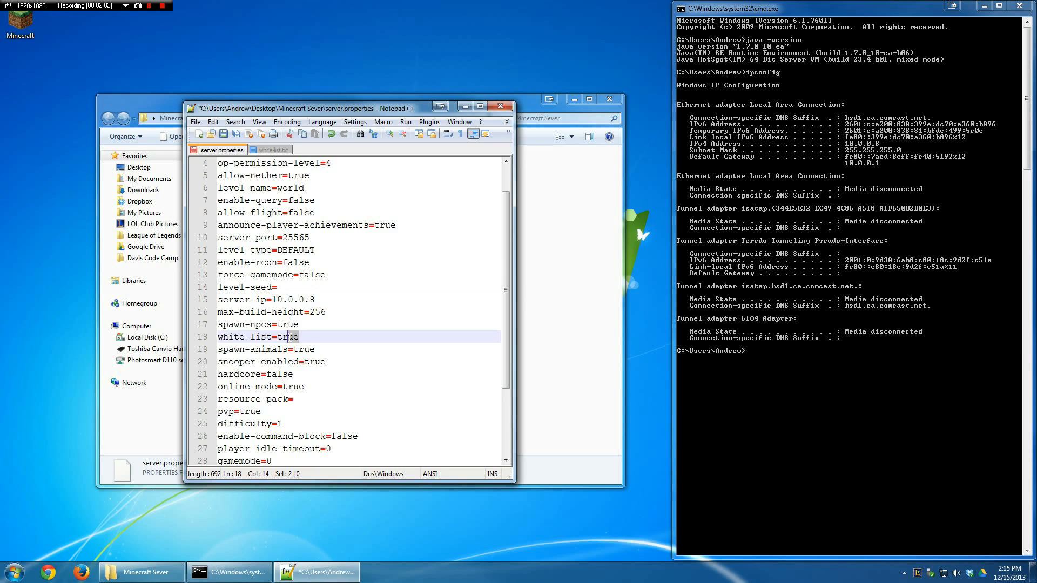
{"action": "key", "text": "ctrl+shift+Left"}
{"action": "type", "text": "false"}
{"action": "key", "text": "BackSpace"}
{"action": "key", "text": "BackSpace"}
{"action": "key", "text": "BackSpace"}
{"action": "key", "text": "BackSpace"}
{"action": "key", "text": "BackSpace"}
{"action": "type", "text": "true"}
{"action": "scroll", "coordinate": [351, 312], "scroll_direction": "up", "scroll_amount": 1}
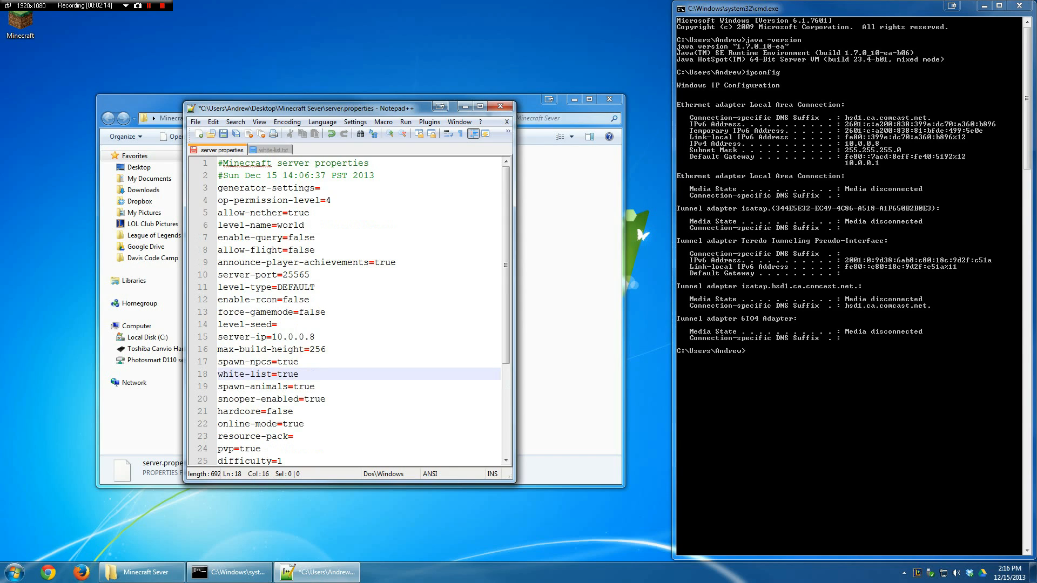
{"action": "key", "text": "ctrl+s"}
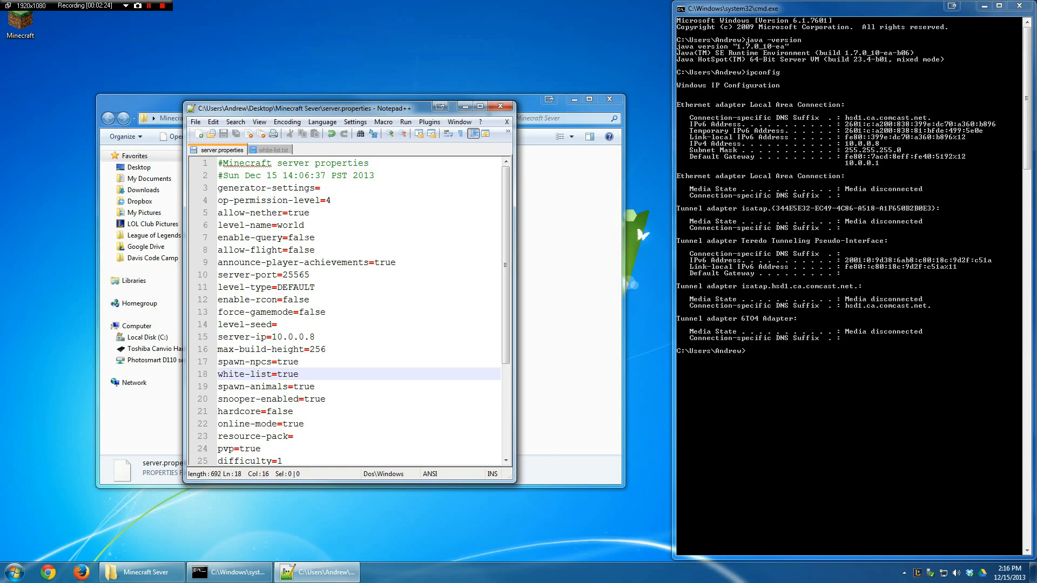
Step: Examine the level-name, allow-flight, server-port and pvp settings in server.properties
{"action": "left_click_drag", "start_coordinate": [277, 225], "coordinate": [305, 225]}
{"action": "left_click", "coordinate": [278, 226]}
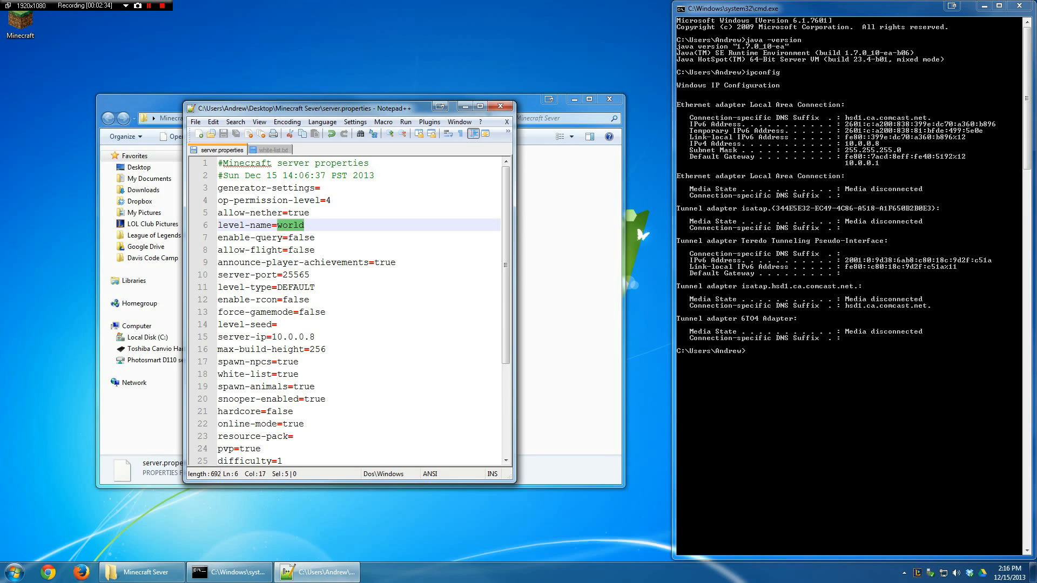
{"action": "left_click_drag", "start_coordinate": [288, 250], "coordinate": [315, 250]}
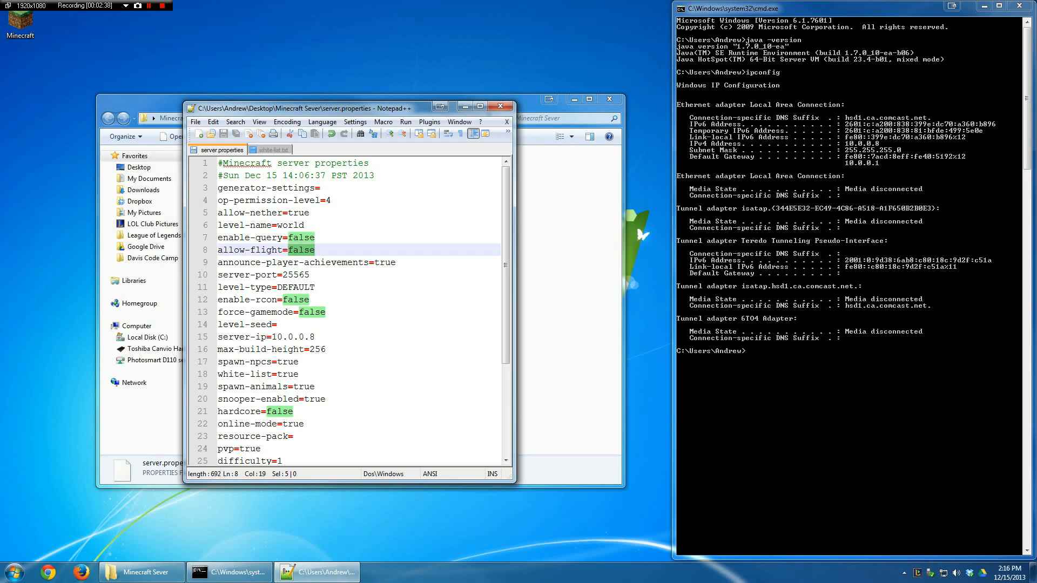
{"action": "left_click", "coordinate": [299, 275]}
{"action": "scroll", "coordinate": [299, 276], "scroll_direction": "down", "scroll_amount": 2}
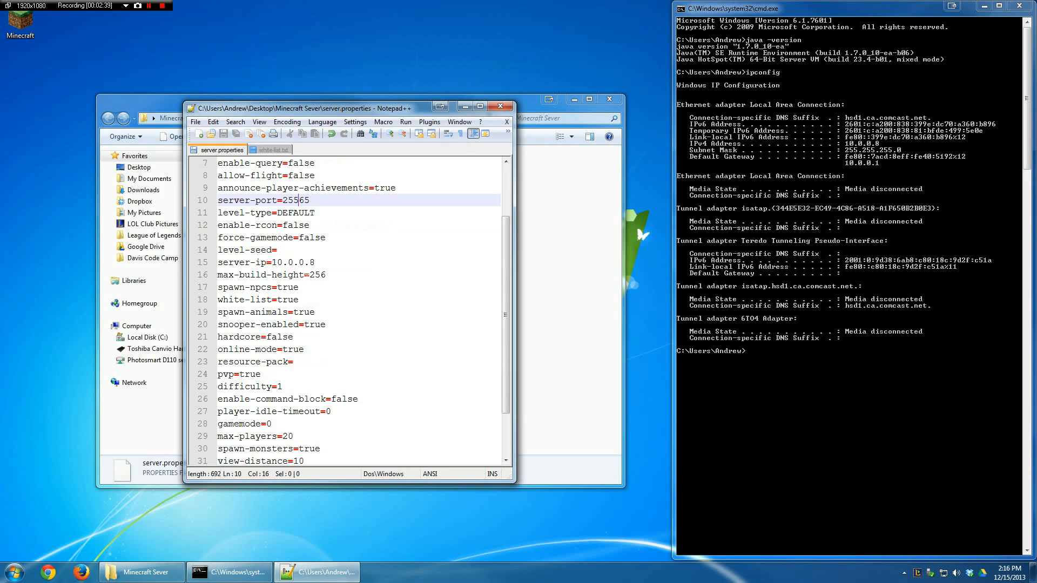
{"action": "left_click_drag", "start_coordinate": [239, 374], "coordinate": [262, 374]}
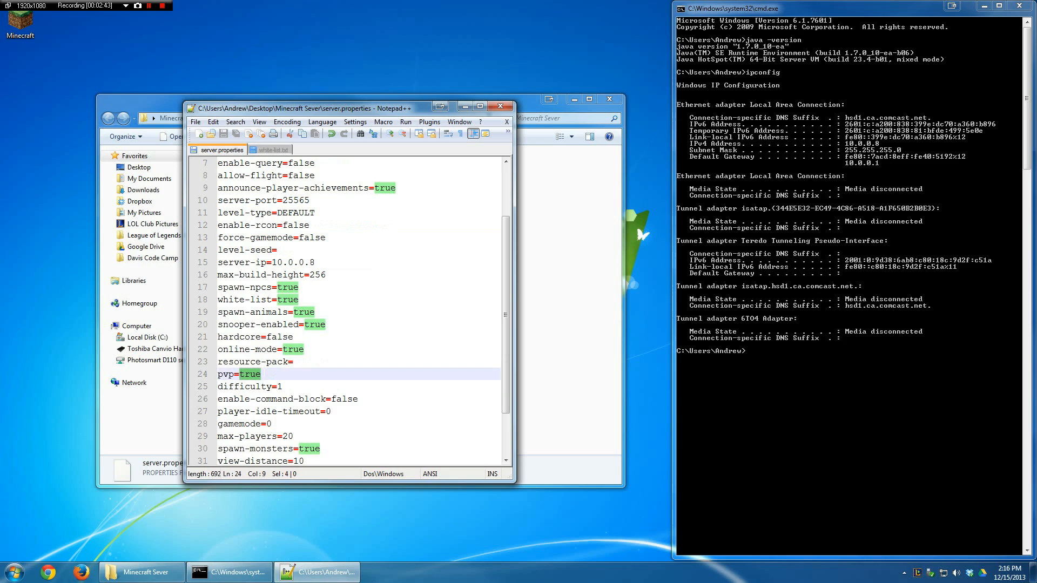
Step: Examine the resource-pack, difficulty and remaining settings at the end of server.properties, and close the editor
{"action": "left_click", "coordinate": [252, 362]}
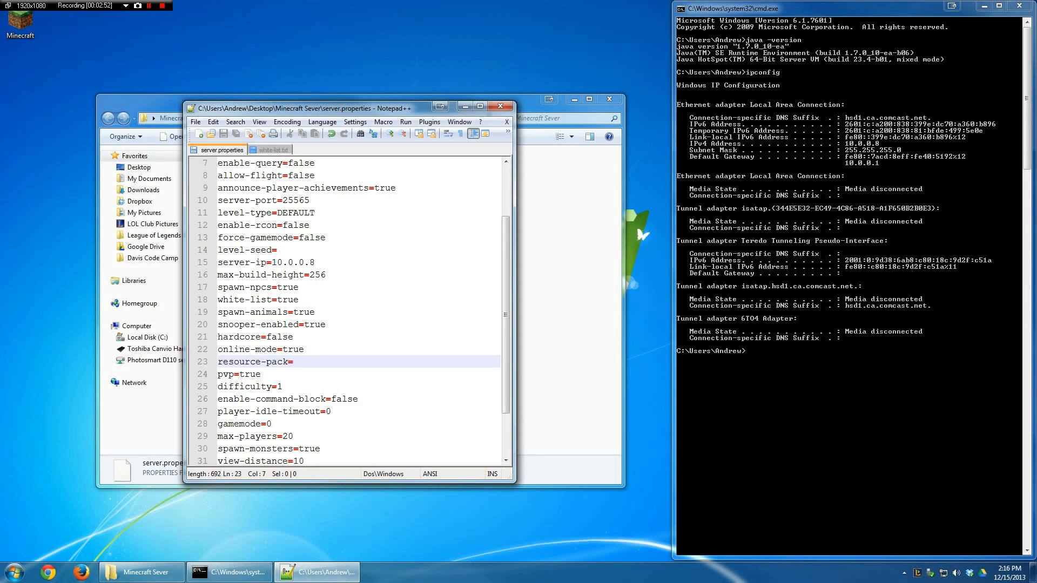
{"action": "left_click", "coordinate": [277, 386]}
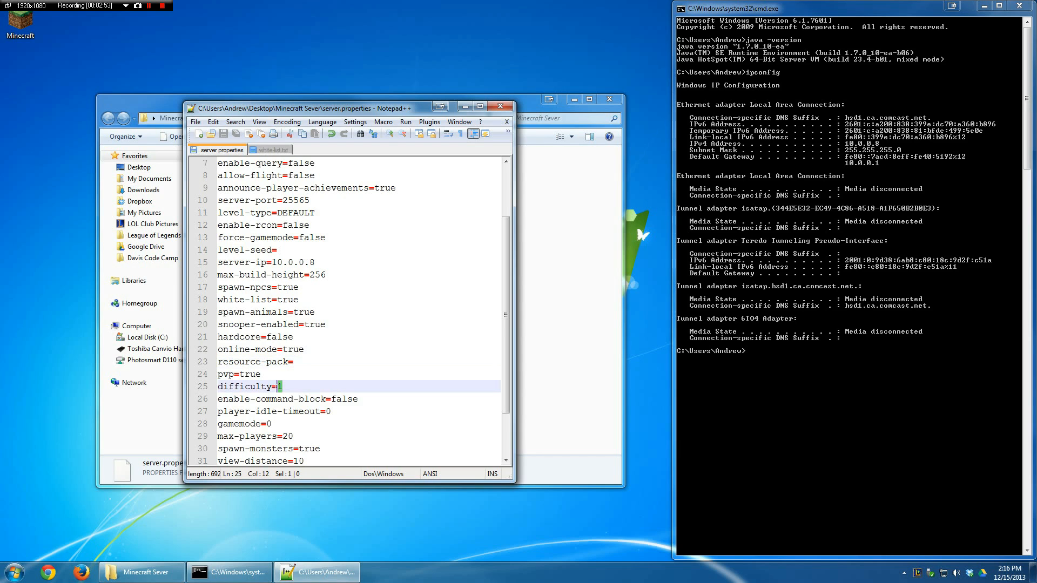
{"action": "scroll", "coordinate": [277, 387], "scroll_direction": "down", "scroll_amount": 2}
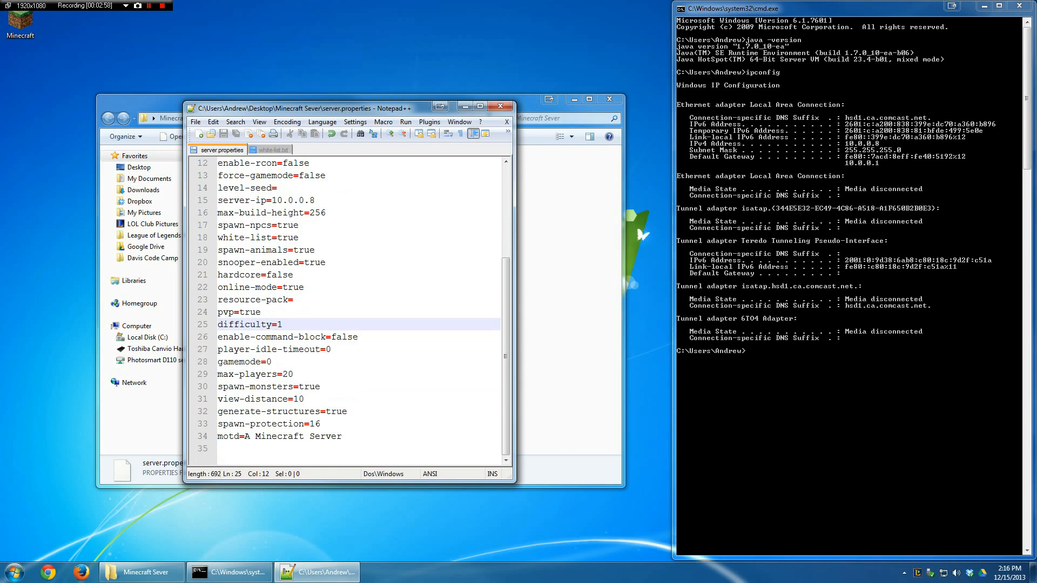
{"action": "left_click", "coordinate": [505, 105]}
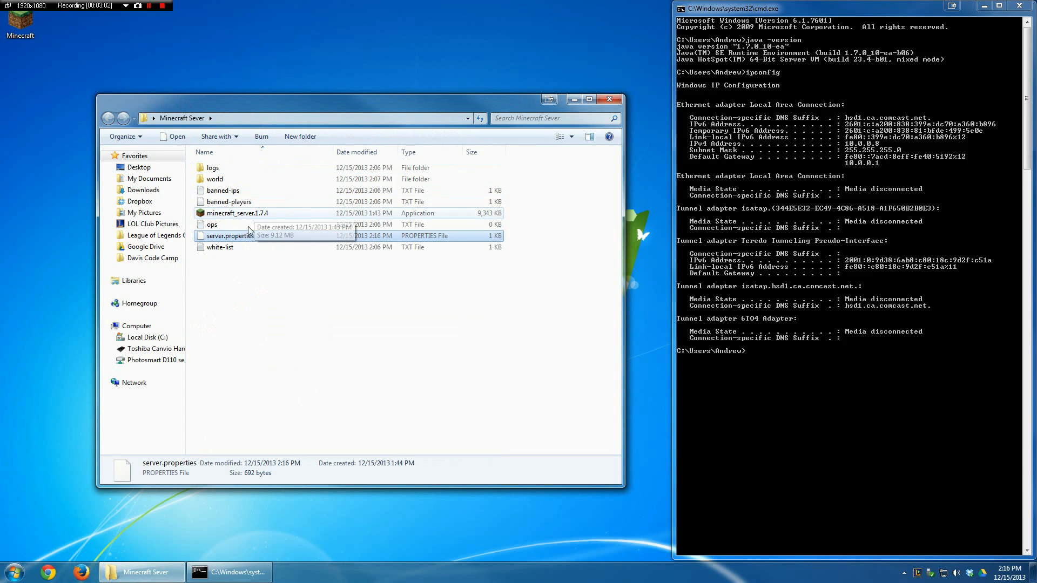
Step: Open the white-list file, re-enter the player's username with a second username on a new line, then save and close it
{"action": "double_click", "coordinate": [246, 248]}
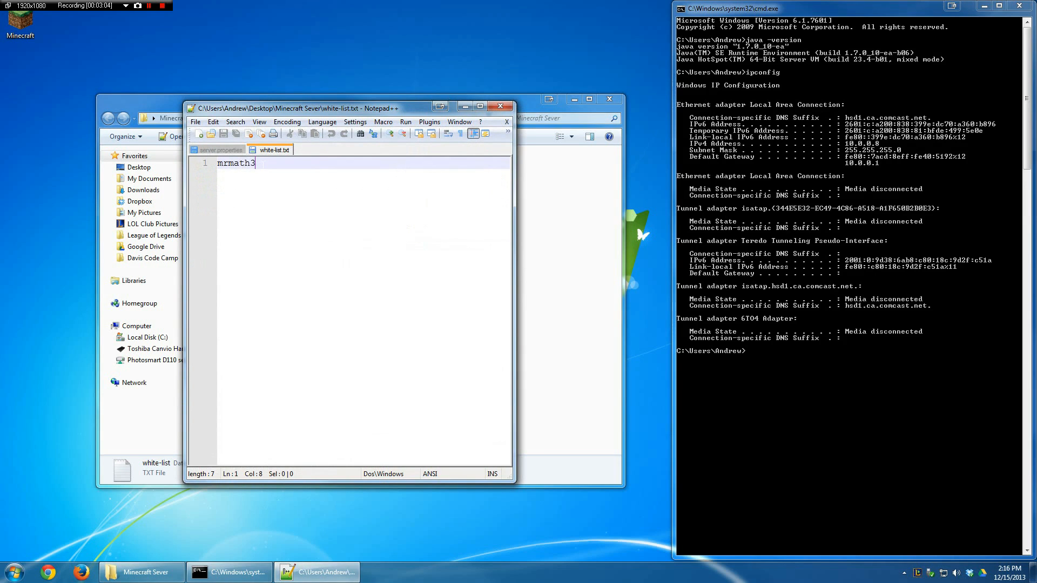
{"action": "key", "text": "ctrl+a"}
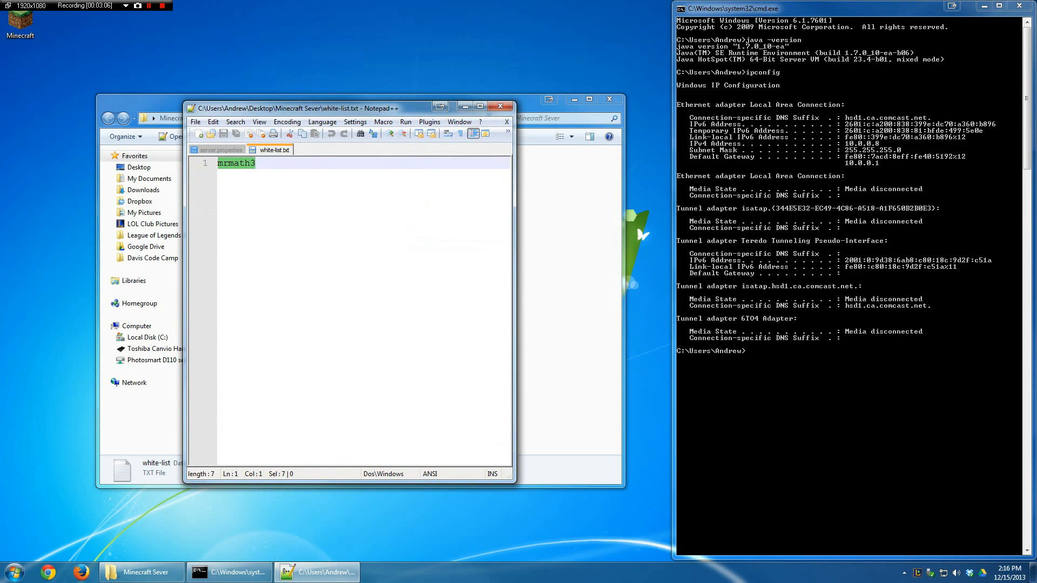
{"action": "left_click", "coordinate": [262, 164]}
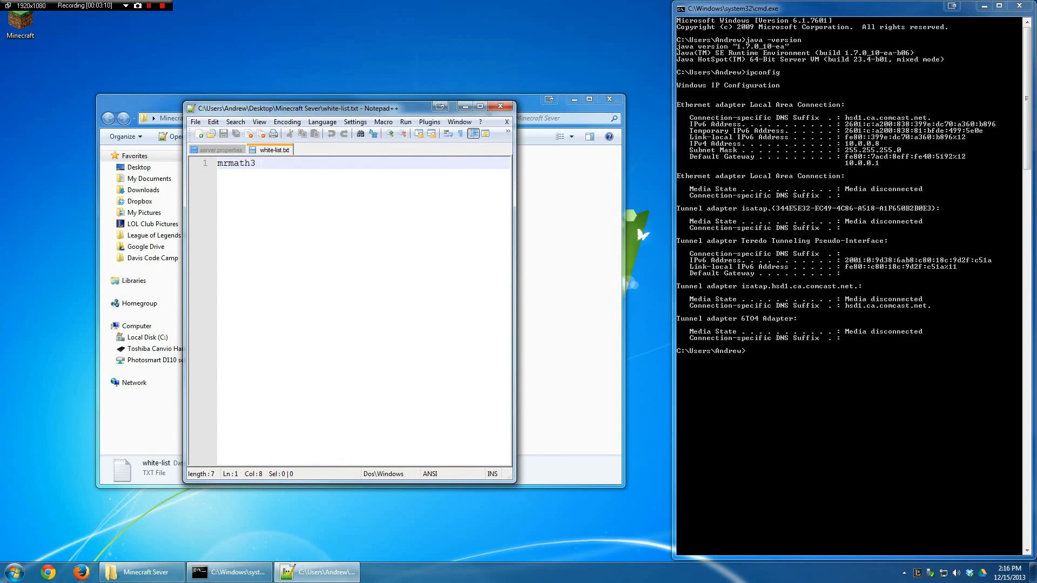
{"action": "left_click_drag", "start_coordinate": [259, 164], "coordinate": [208, 169]}
{"action": "key", "text": "BackSpace"}
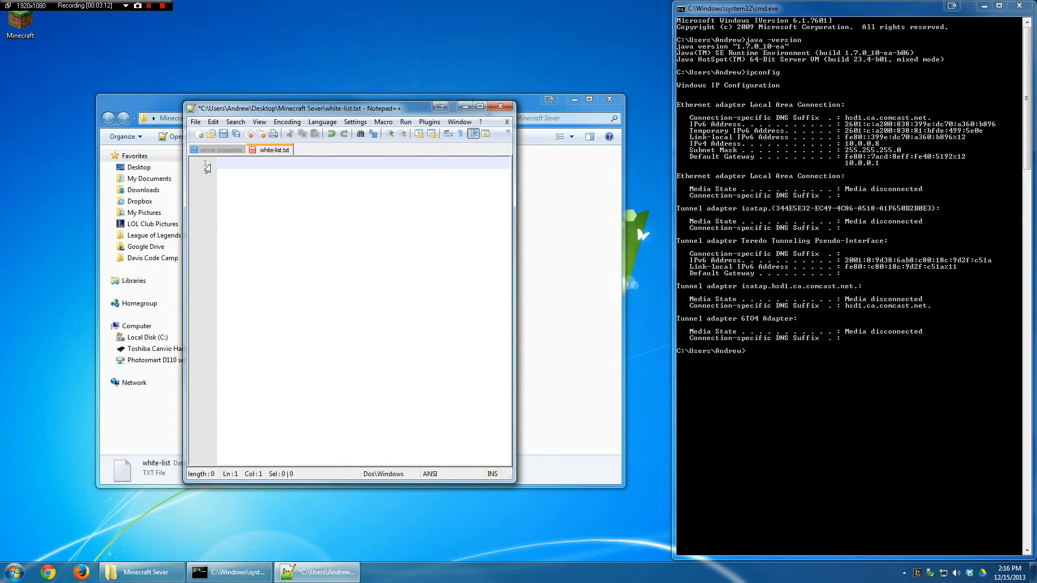
{"action": "type", "text": "mrmath3"}
{"action": "left_click", "coordinate": [223, 133]}
{"action": "key", "text": "Return"}
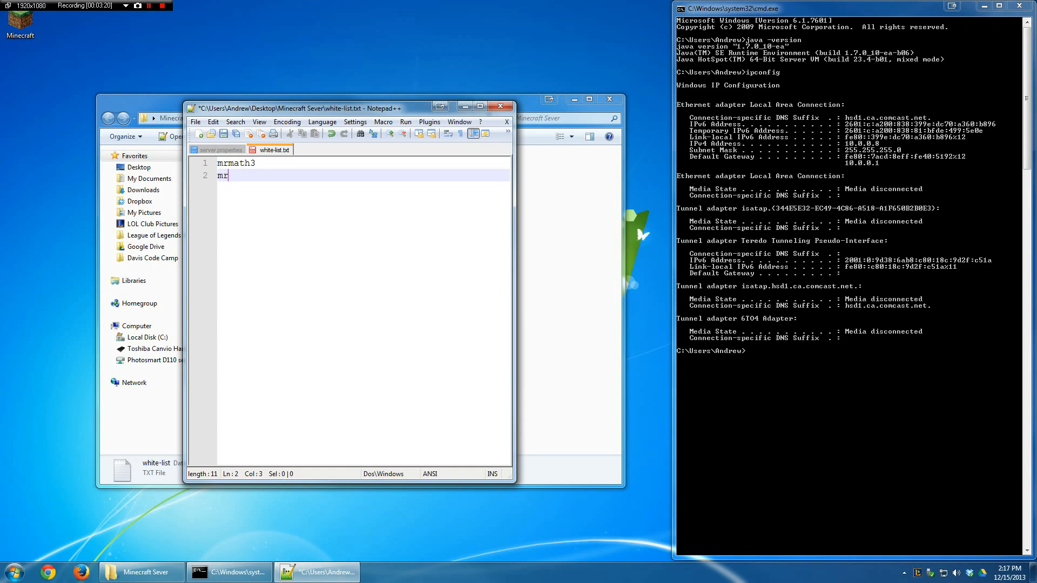
{"action": "left_click", "coordinate": [223, 134]}
{"action": "left_click", "coordinate": [502, 107]}
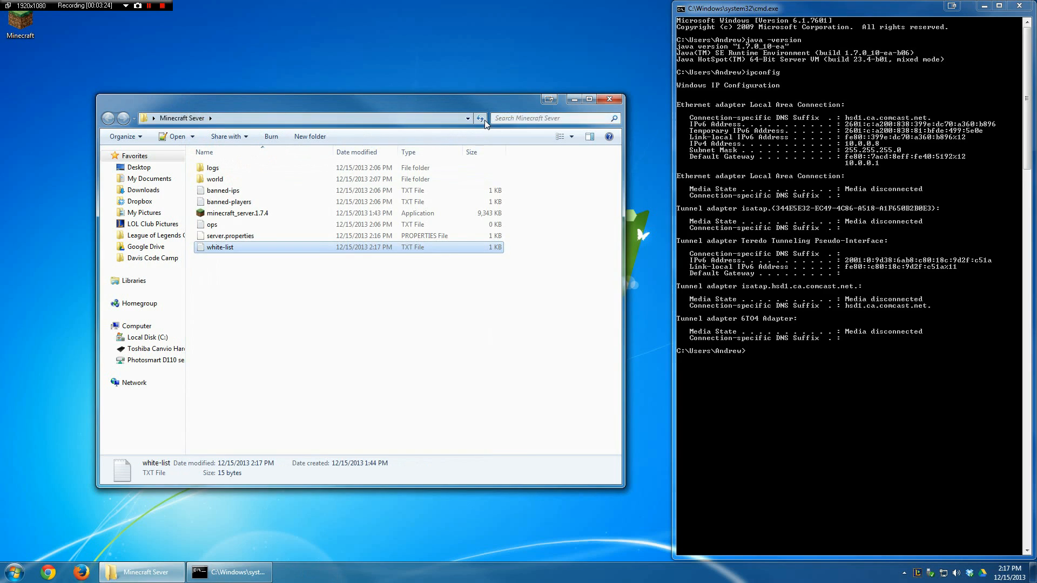
Step: Run minecraft_server.1.7.4 from the server folder, allowing the unverified publisher, and minimize the server window
{"action": "double_click", "coordinate": [263, 215]}
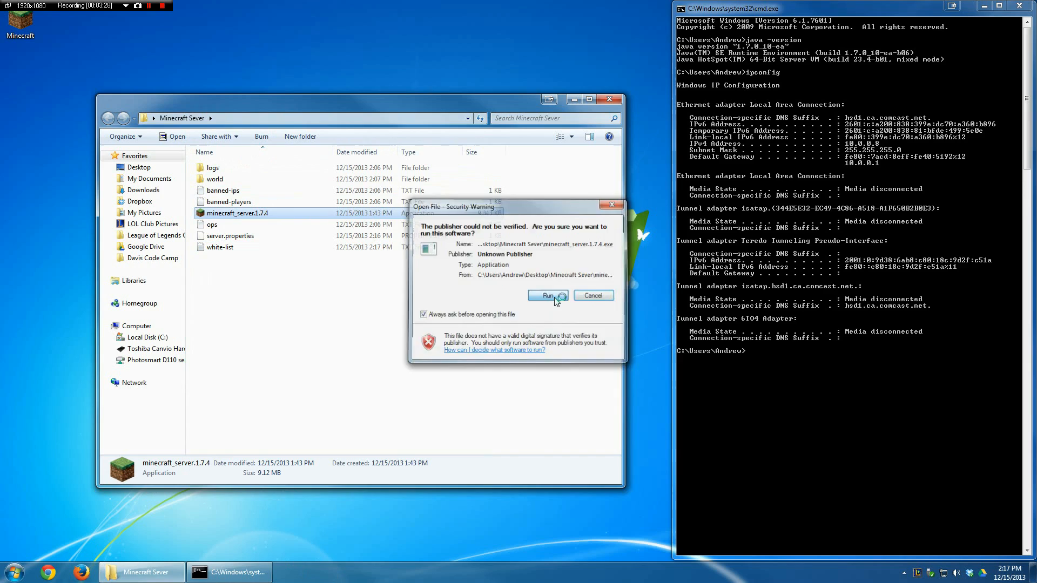
{"action": "left_click", "coordinate": [548, 296]}
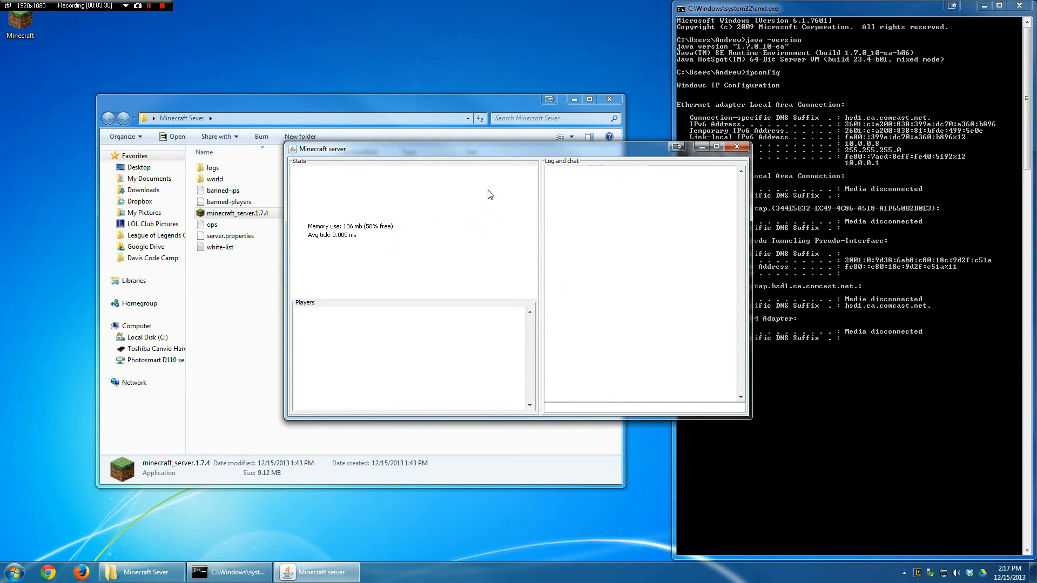
{"action": "left_click", "coordinate": [701, 148]}
Step: Launch Minecraft from the desktop, start the game with the current profile and open the multiplayer server list
{"action": "double_click", "coordinate": [21, 26]}
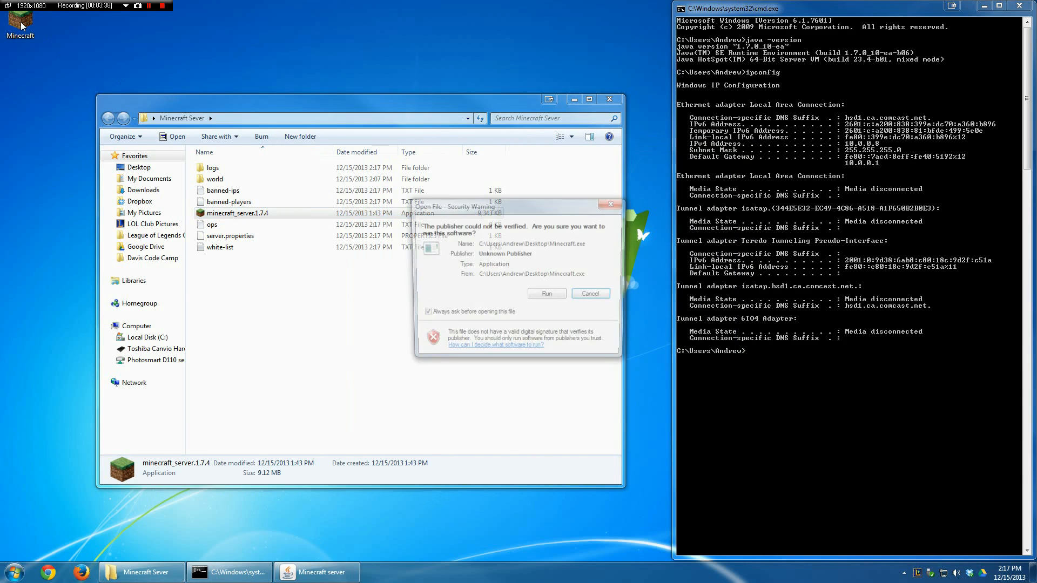
{"action": "left_click", "coordinate": [559, 295]}
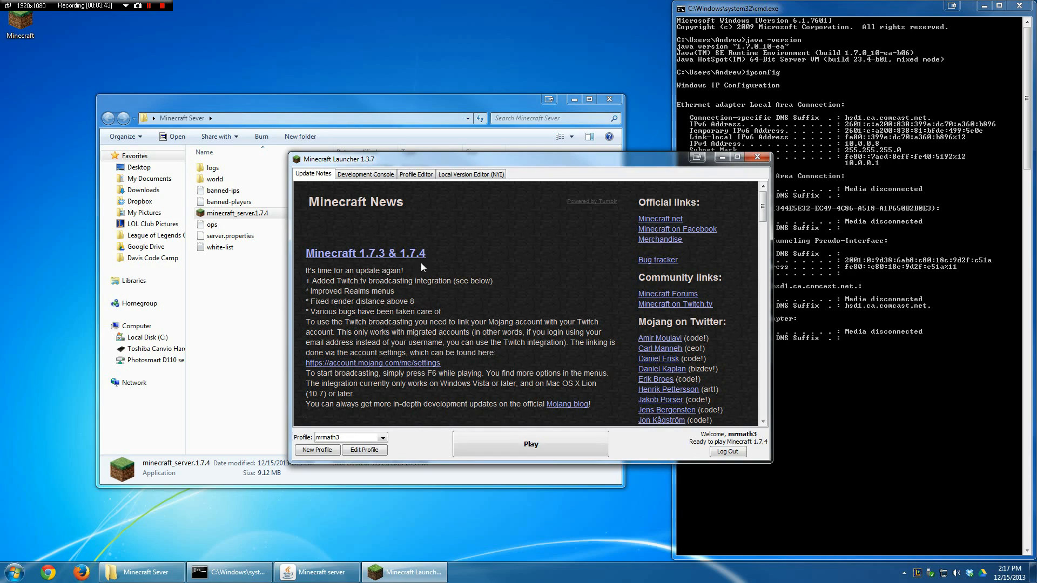
{"action": "left_click", "coordinate": [530, 446]}
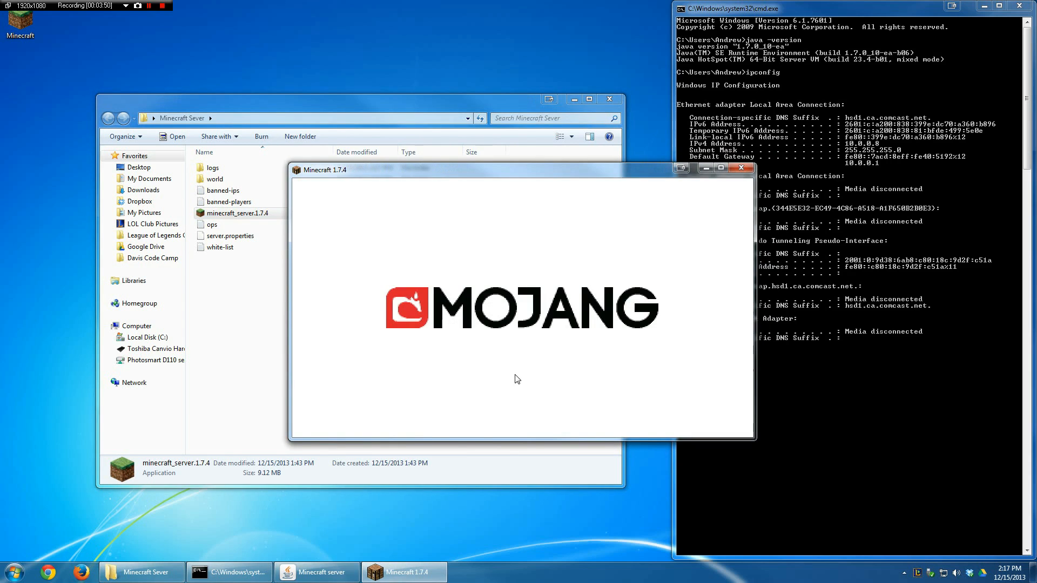
{"action": "left_click", "coordinate": [510, 332]}
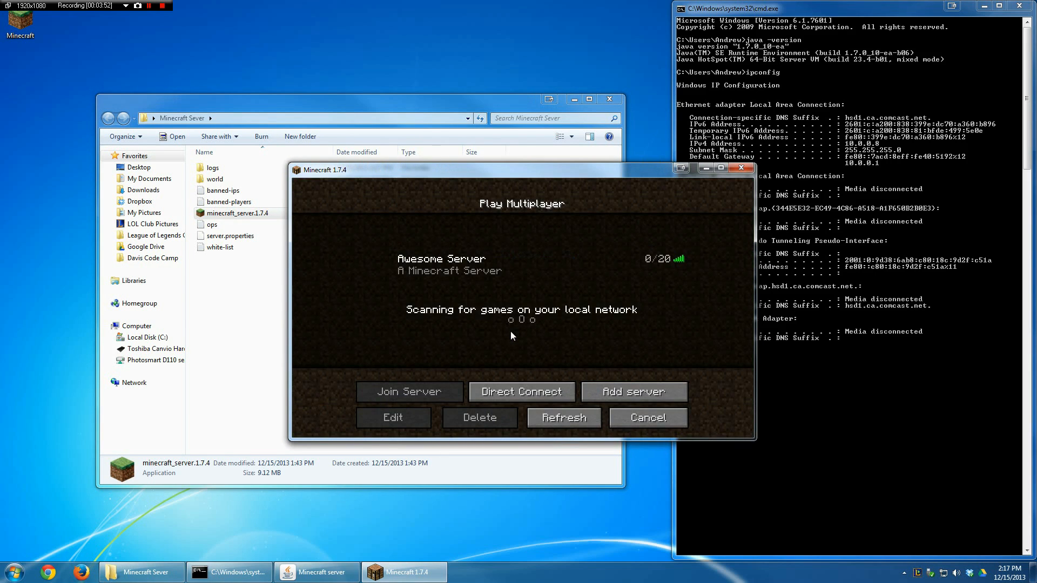
Step: Delete the Awesome Server entry from the multiplayer server list
{"action": "left_click", "coordinate": [508, 279]}
{"action": "left_click", "coordinate": [503, 420]}
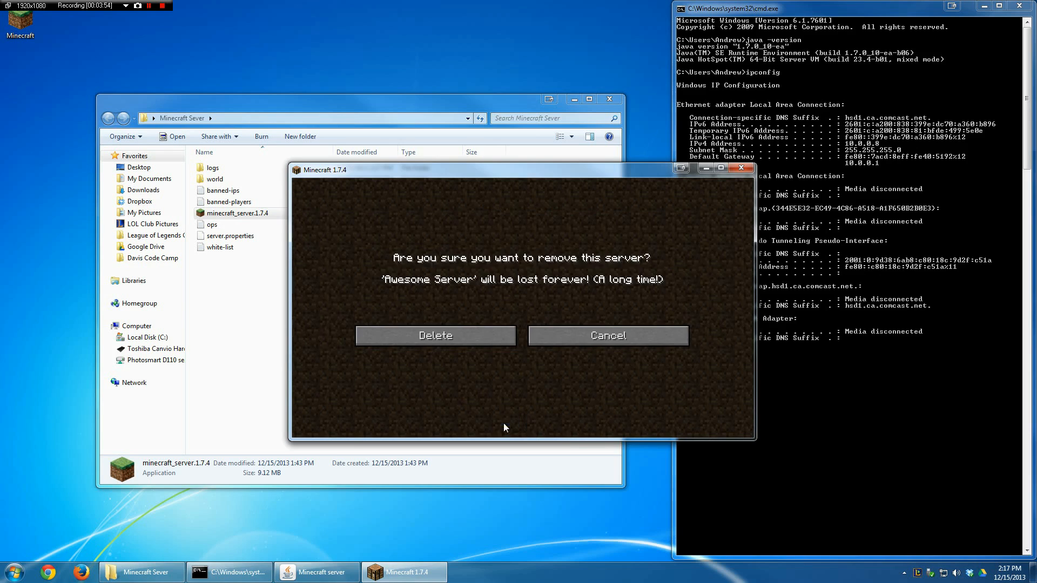
{"action": "left_click", "coordinate": [491, 339]}
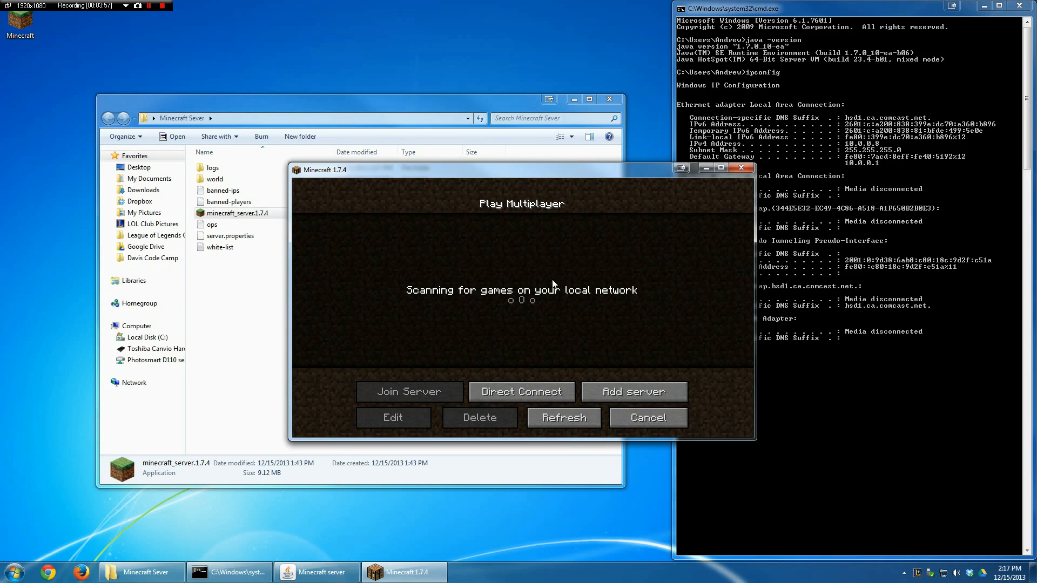
Step: Start adding a multiplayer server entry and name it Super Cool Server
{"action": "left_click", "coordinate": [614, 393]}
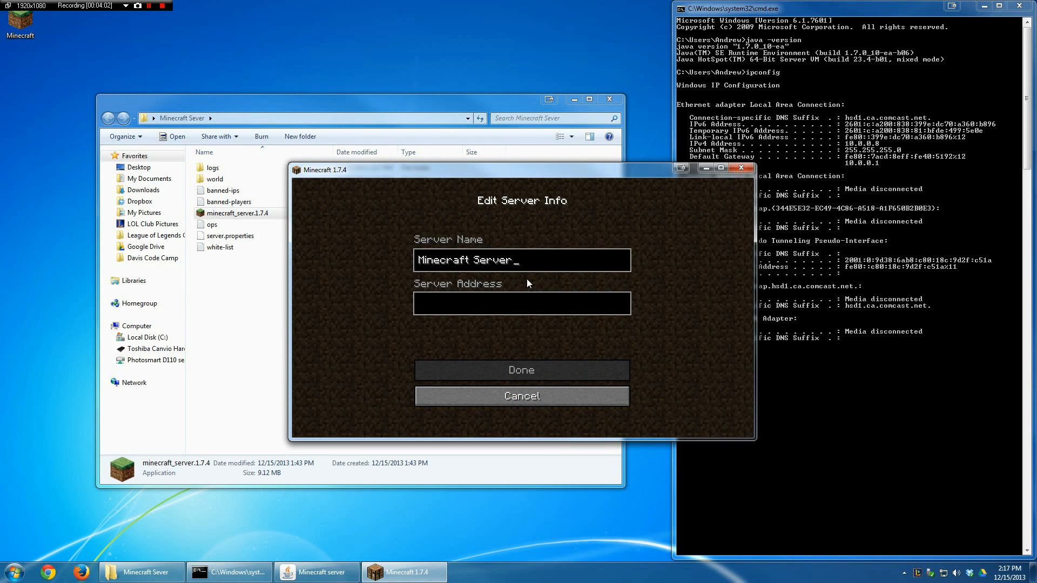
{"action": "key", "text": "BackSpace"}
{"action": "key", "text": "BackSpace"}
{"action": "key", "text": "BackSpace"}
{"action": "key", "text": "BackSpace"}
{"action": "key", "text": "BackSpace"}
{"action": "key", "text": "BackSpace"}
{"action": "key", "text": "BackSpace"}
{"action": "key", "text": "BackSpace"}
{"action": "key", "text": "BackSpace"}
{"action": "key", "text": "BackSpace"}
{"action": "key", "text": "BackSpace"}
{"action": "key", "text": "BackSpace"}
{"action": "key", "text": "BackSpace"}
{"action": "key", "text": "BackSpace"}
{"action": "key", "text": "BackSpace"}
{"action": "type", "text": "Sup["}
{"action": "key", "text": "BackSpace"}
{"action": "key", "text": "BackSpace"}
{"action": "type", "text": "per Cool W"}
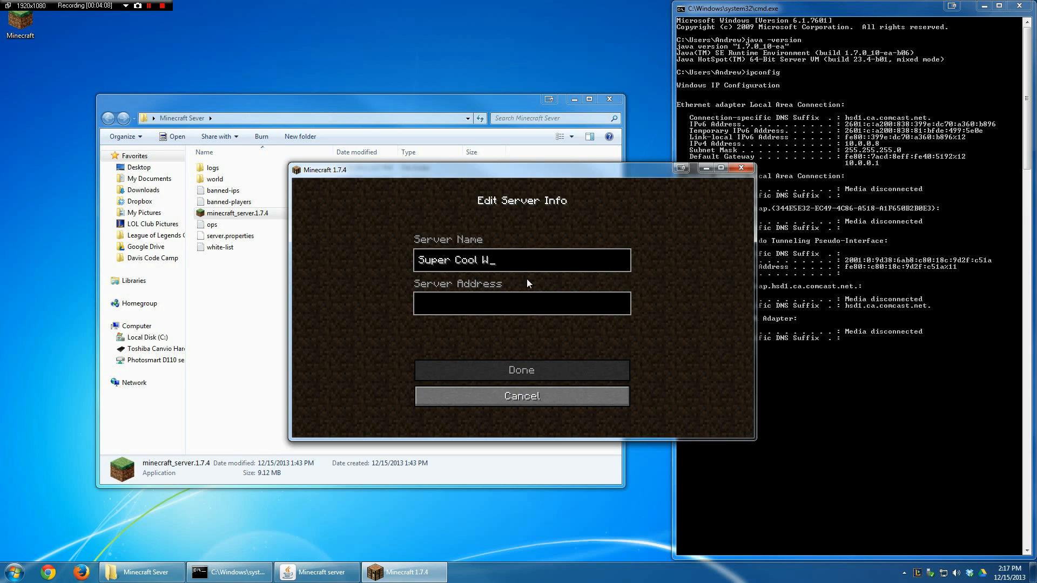
{"action": "key", "text": "BackSpace"}
{"action": "type", "text": "Server"}
Step: Move the game window clear of the Command Prompt, set the server address to 10.0.0.8 and save the entry
{"action": "left_click_drag", "start_coordinate": [595, 174], "coordinate": [508, 175]}
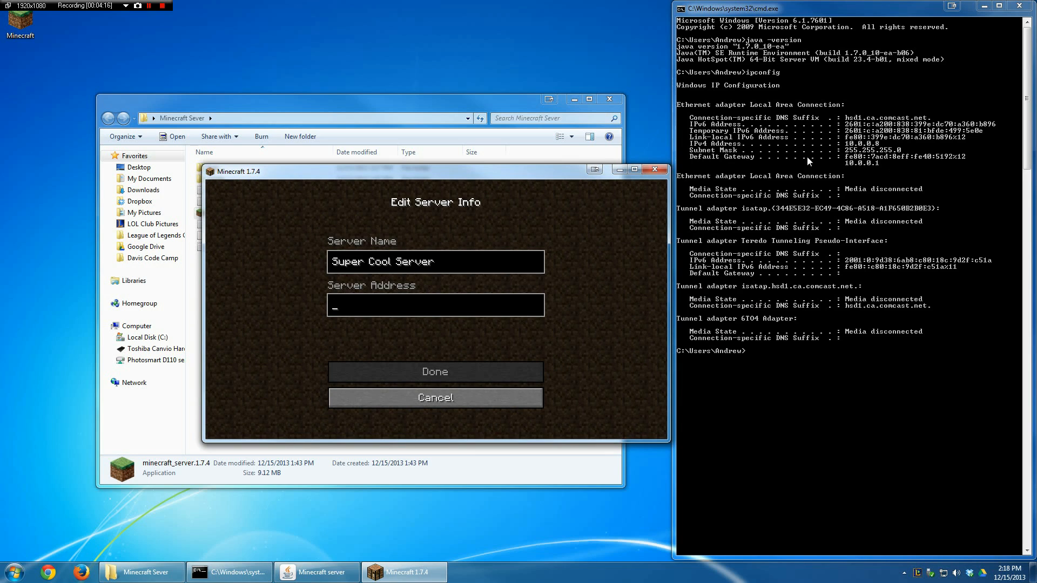
{"action": "type", "text": "10.0.0.8"}
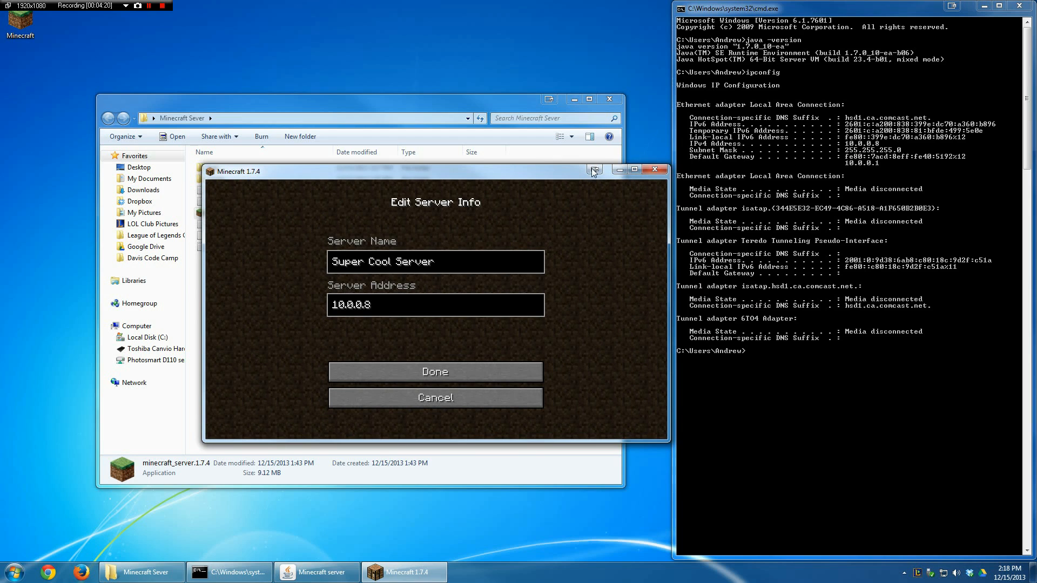
{"action": "left_click", "coordinate": [445, 369]}
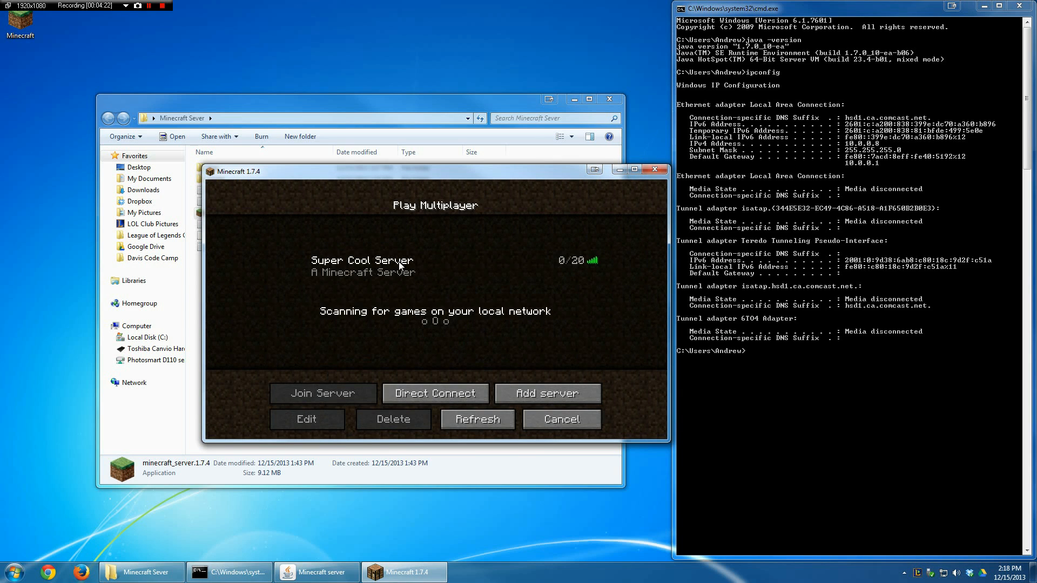
Step: Join Super Cool Server and maximize the game window
{"action": "left_click", "coordinate": [415, 265]}
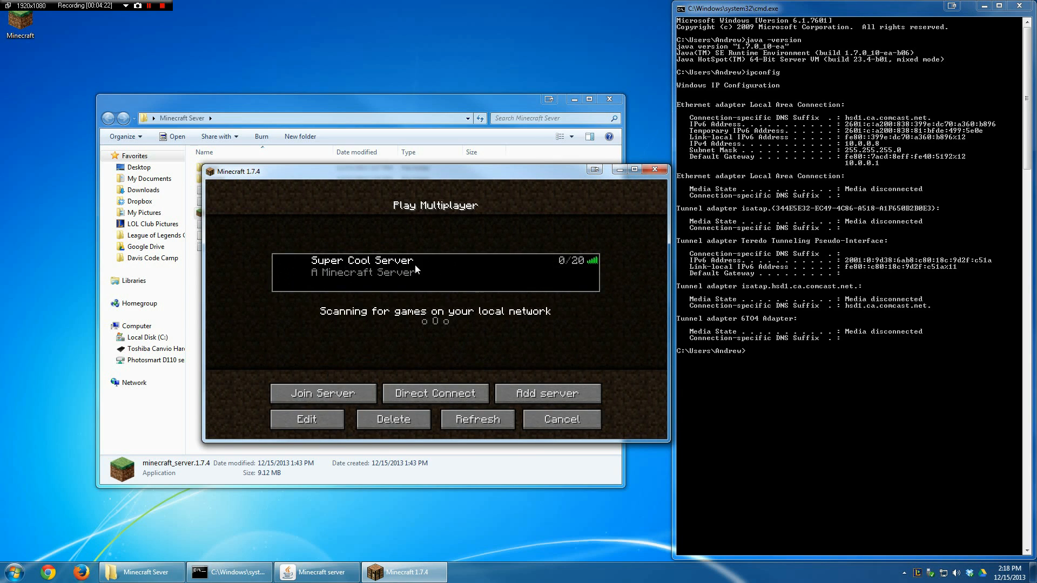
{"action": "left_click", "coordinate": [339, 392]}
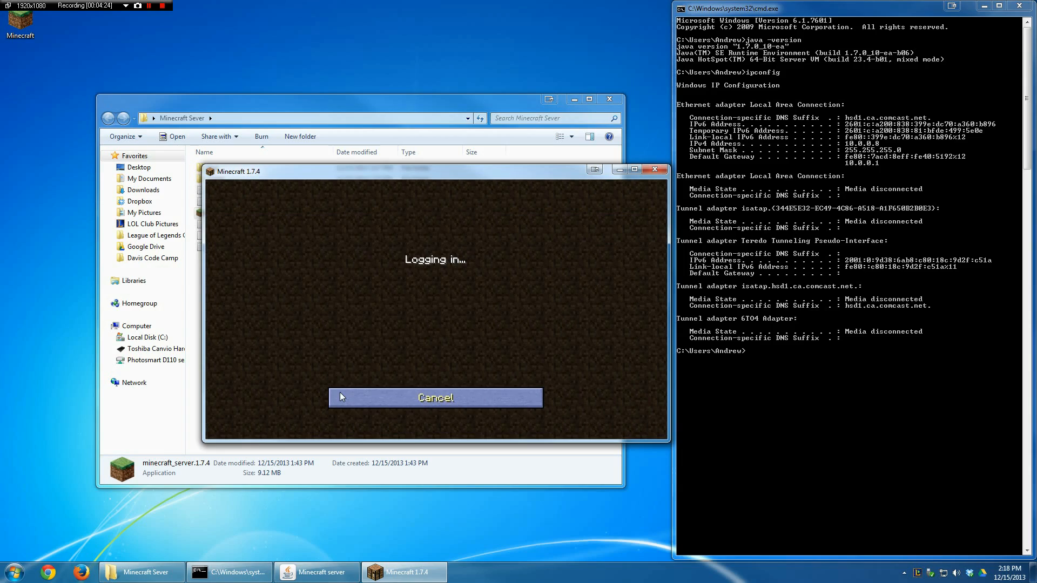
{"action": "left_click", "coordinate": [634, 169]}
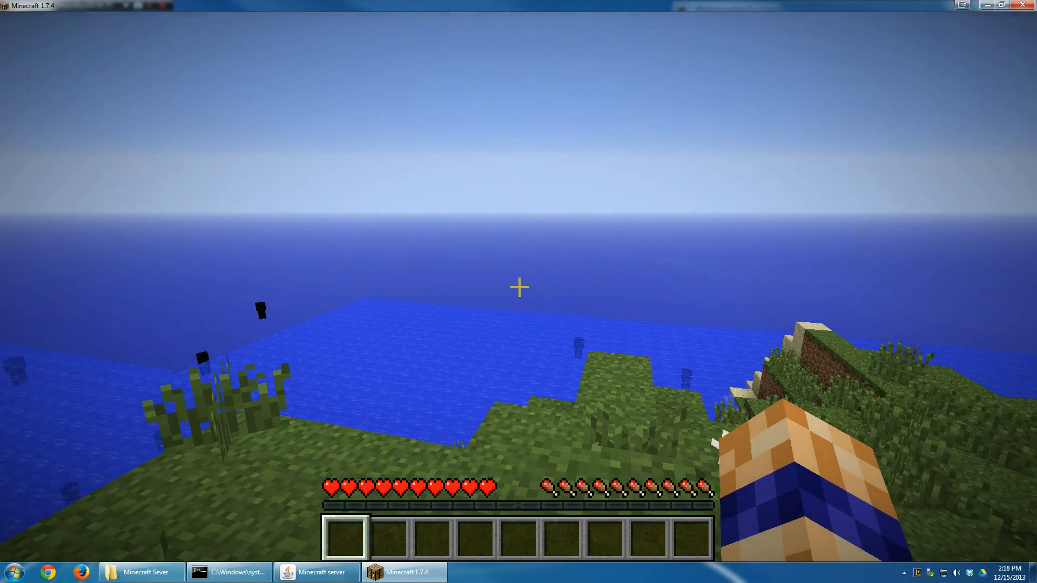